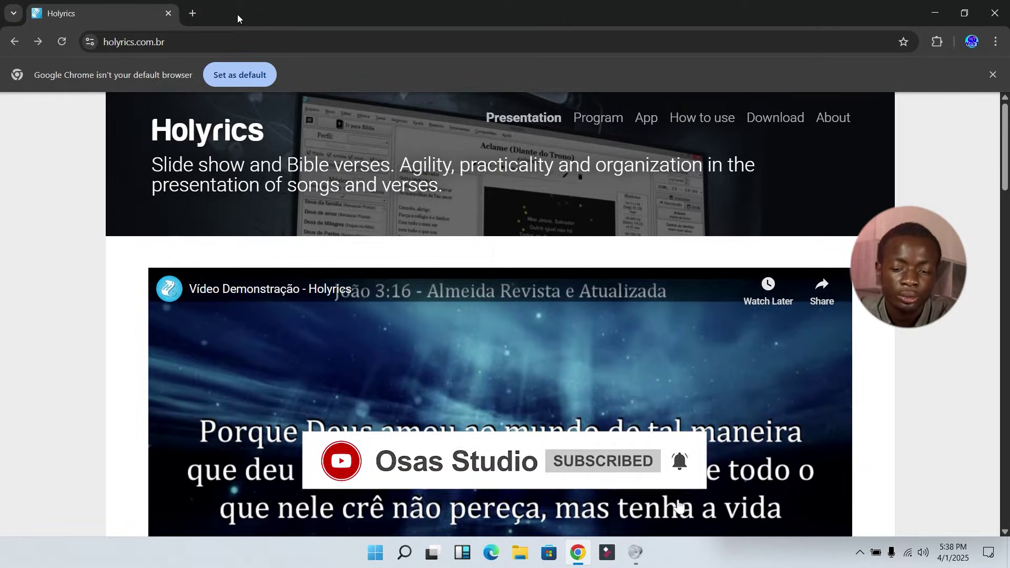
- Go to the Holyrics Download page and look over the installer options
click(766, 127)
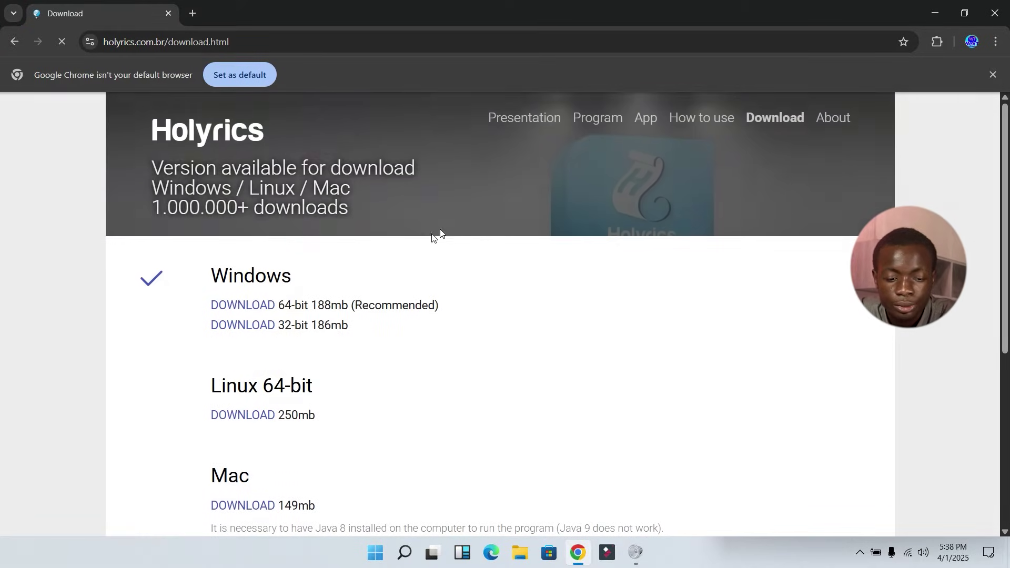
scroll(349, 294, down, 1)
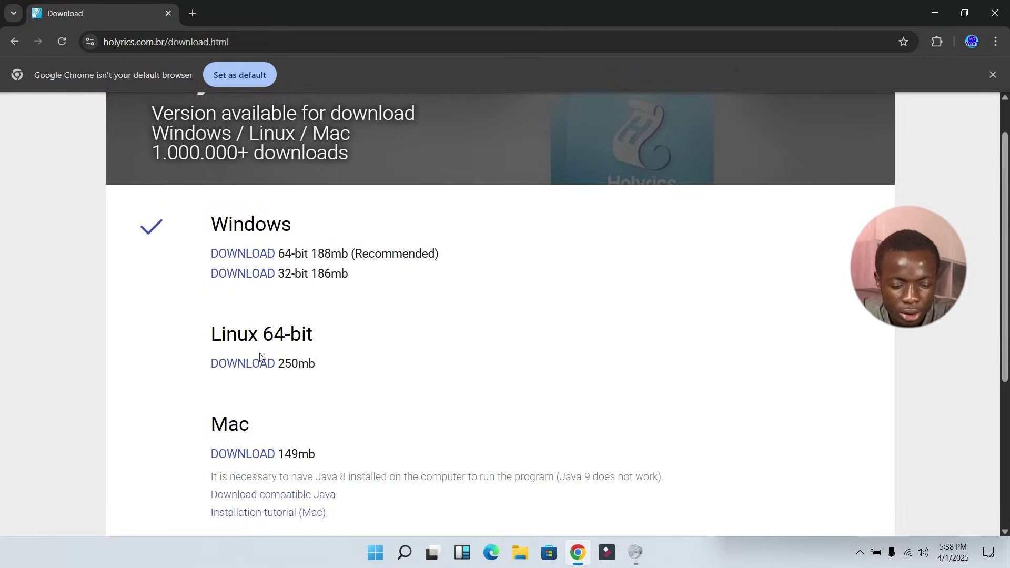
scroll(267, 359, down, 1)
scroll(270, 401, down, 2)
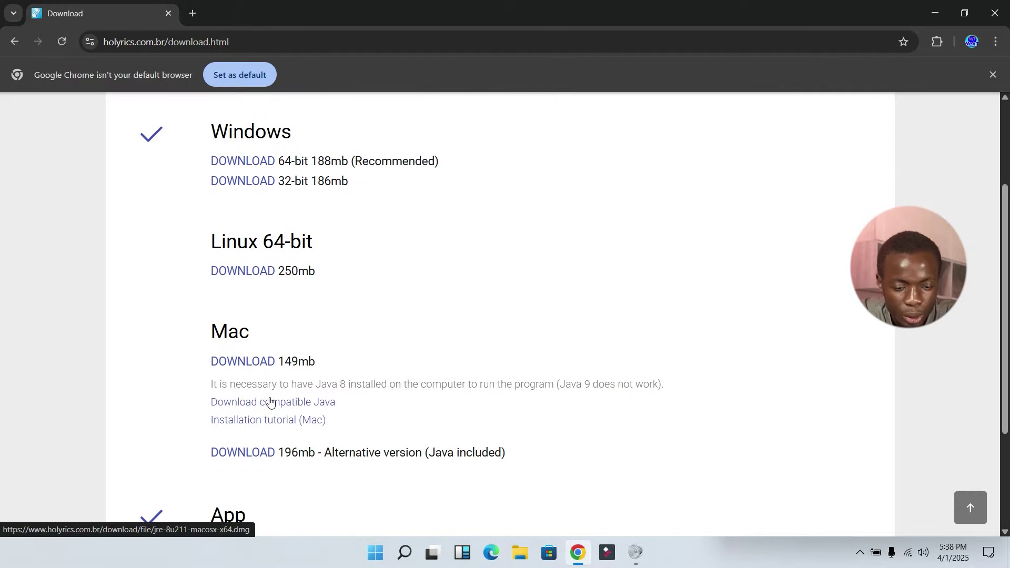
scroll(268, 399, up, 1)
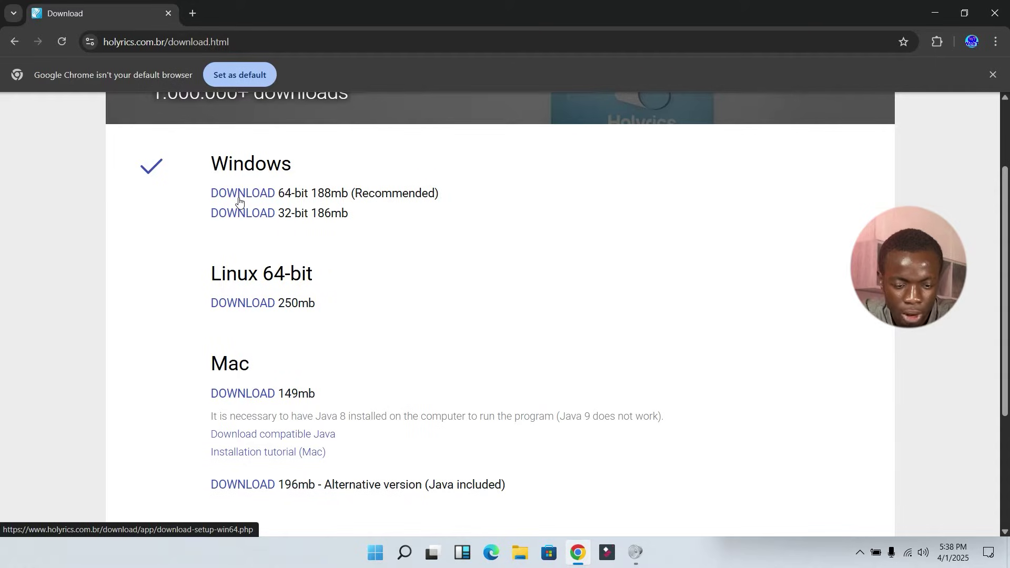
- Download the 64-bit (Recommended) Windows installer and launch it from Chrome's downloads
click(260, 194)
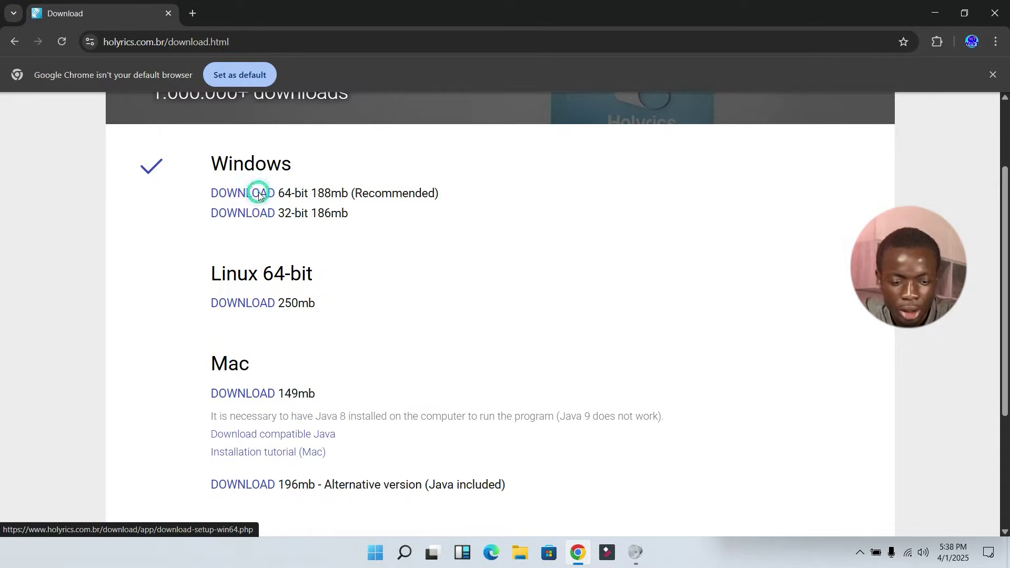
click(123, 14)
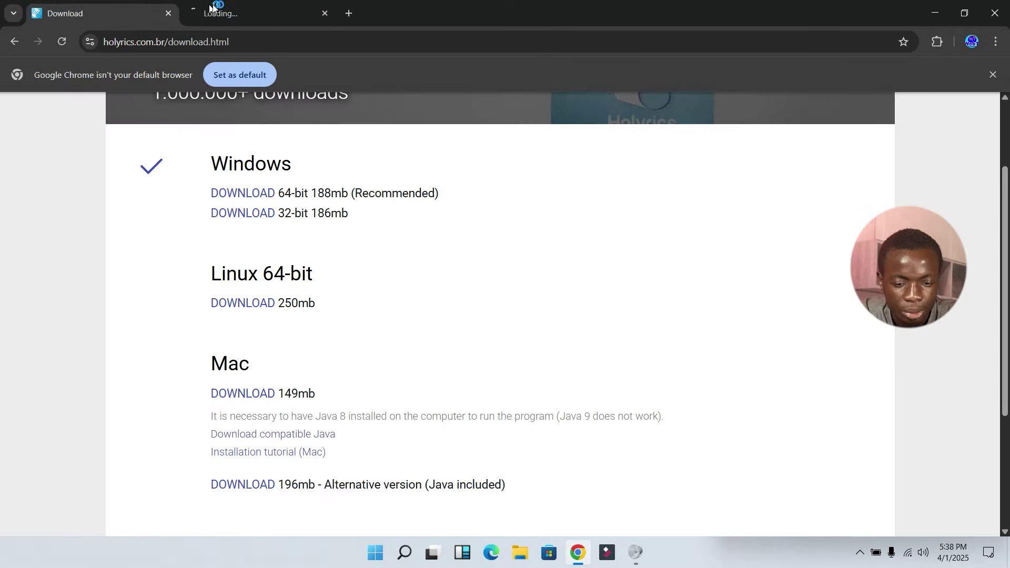
click(232, 4)
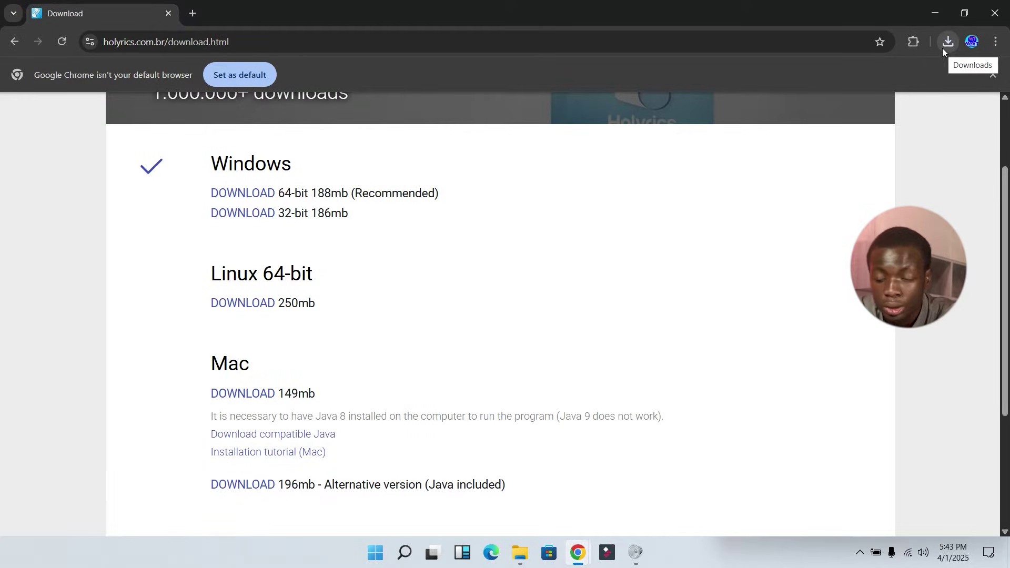
click(948, 42)
click(819, 107)
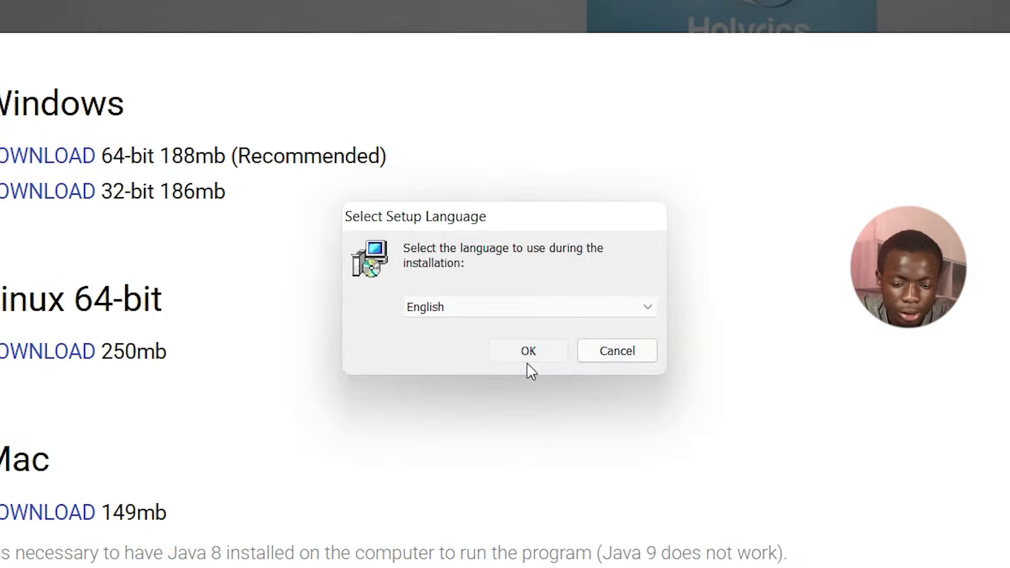
- Install Holyrics in English, accepting the licence agreement and adding a desktop shortcut
click(516, 302)
click(361, 416)
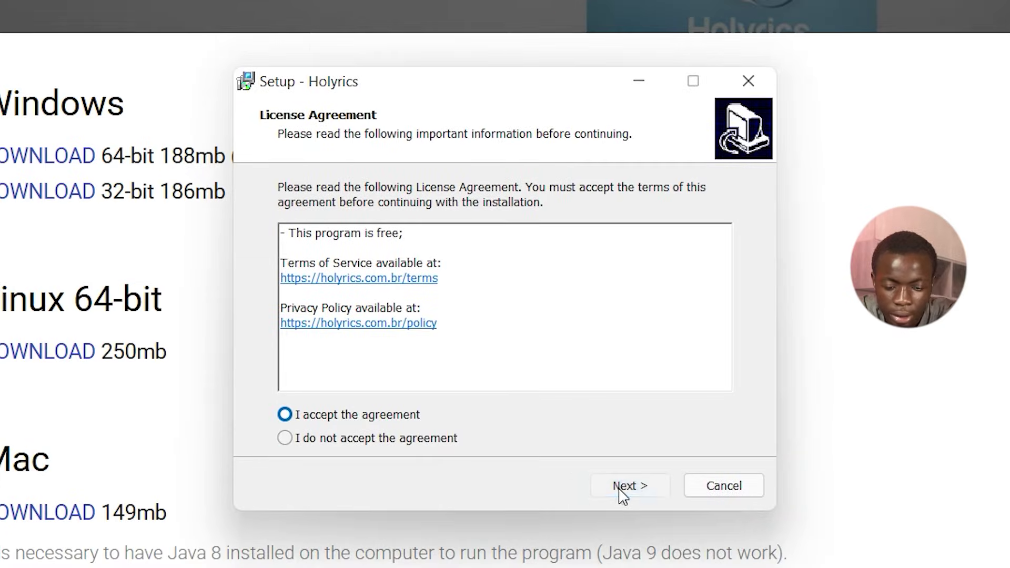
click(621, 490)
click(621, 491)
click(621, 491)
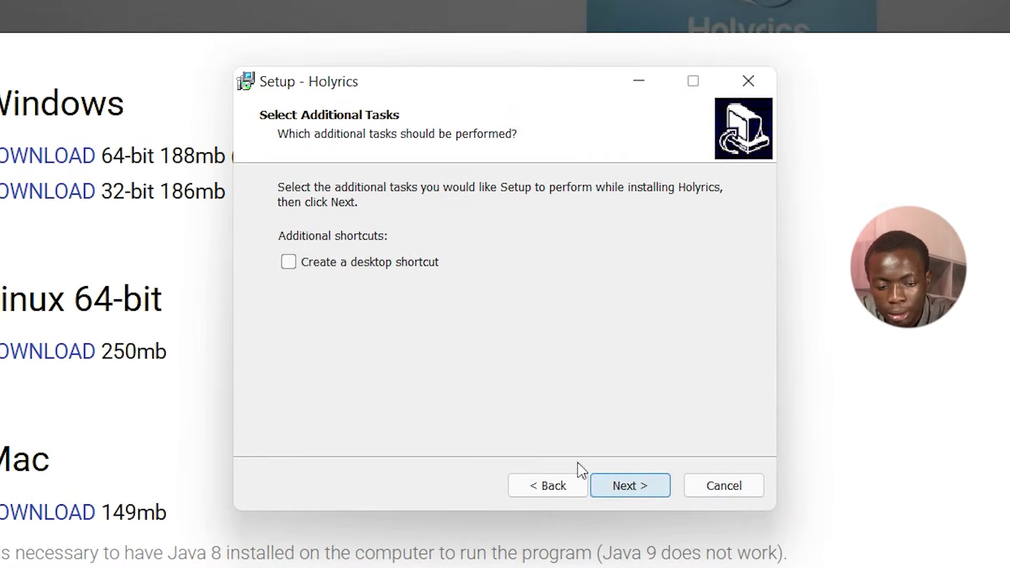
click(430, 263)
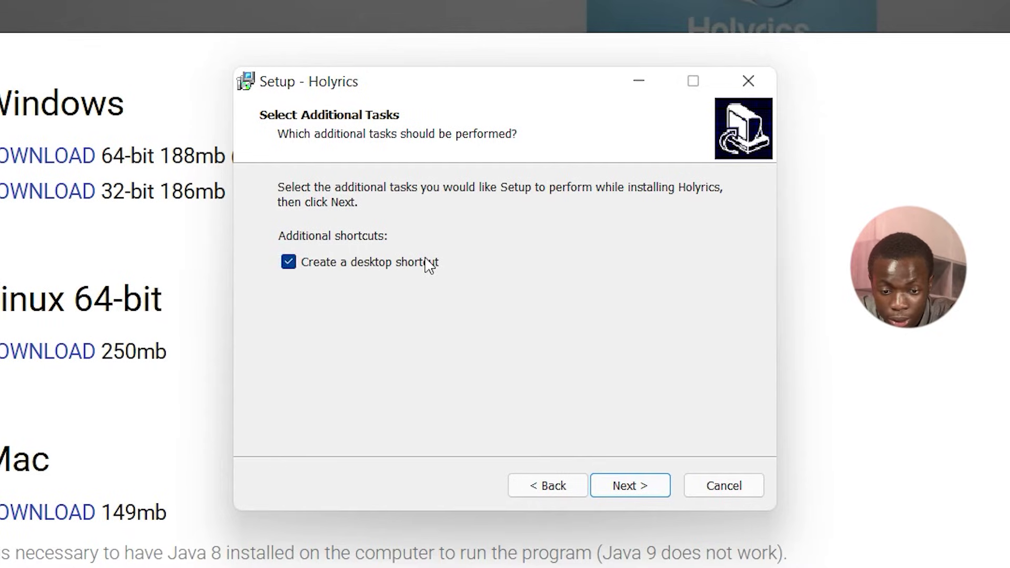
click(614, 491)
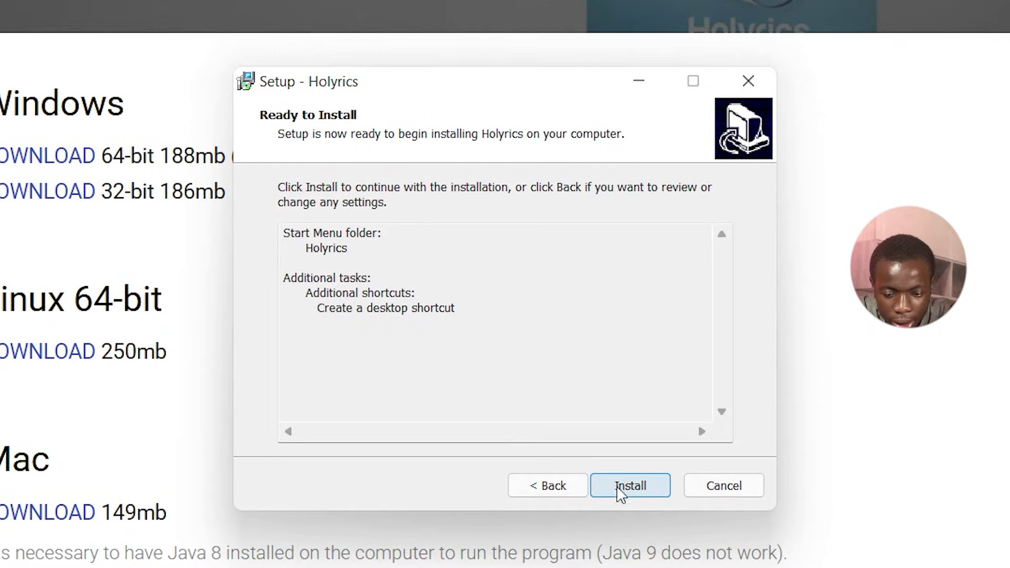
click(640, 494)
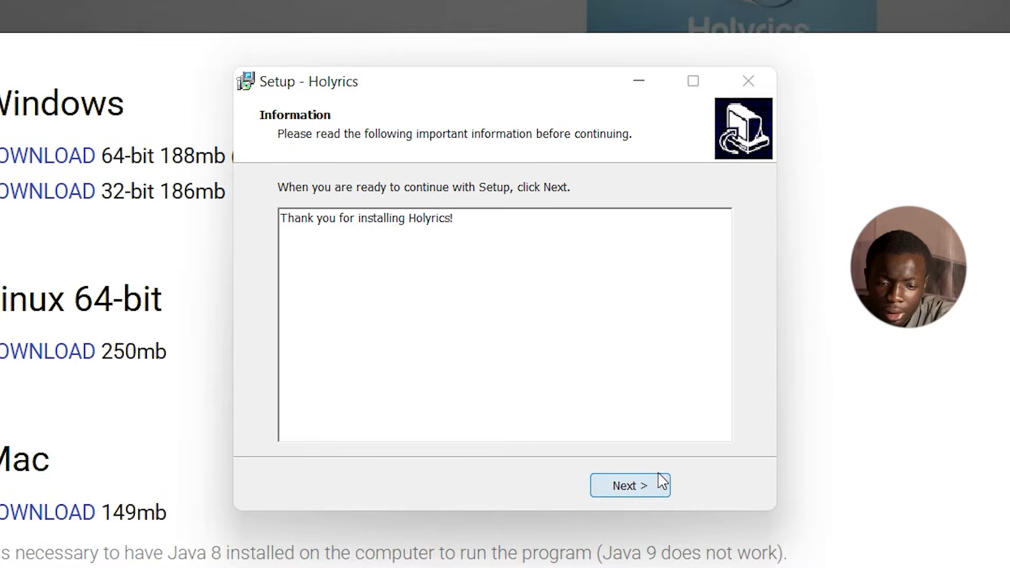
click(661, 482)
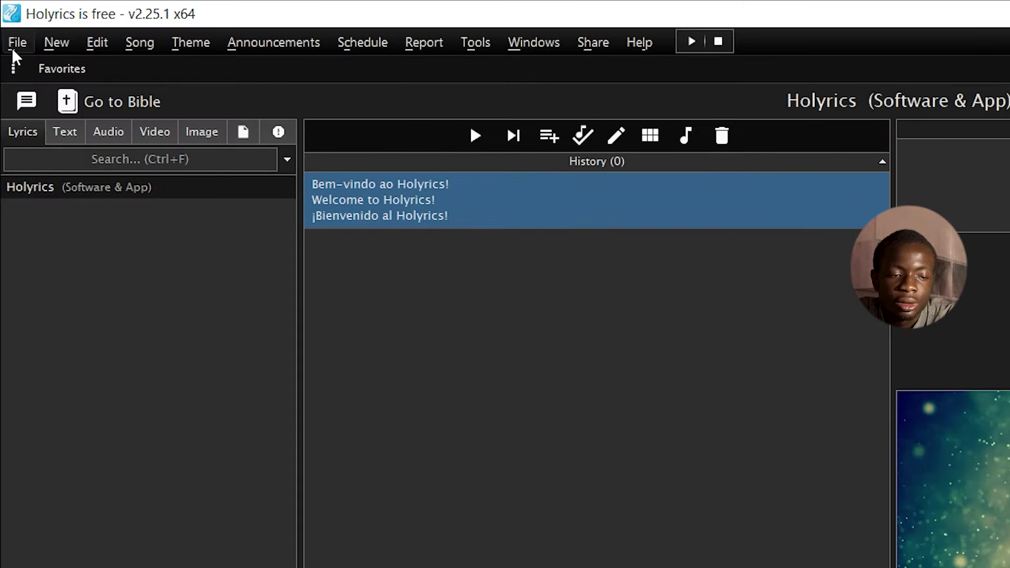
- Look through the File, Edit, Announcements, Windows and Help menus, then close them
click(6, 26)
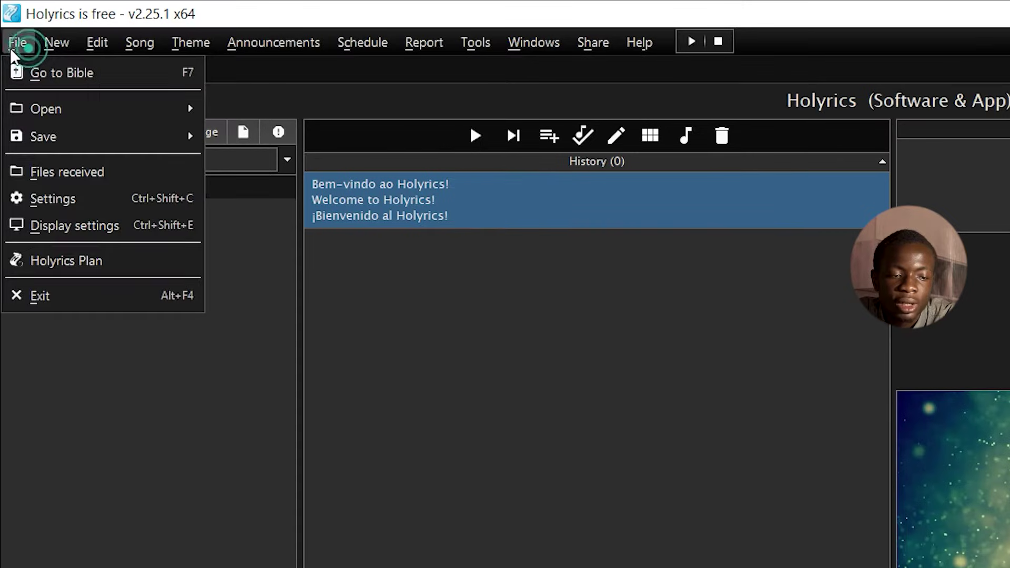
mouse_move(33, 29)
mouse_move(85, 52)
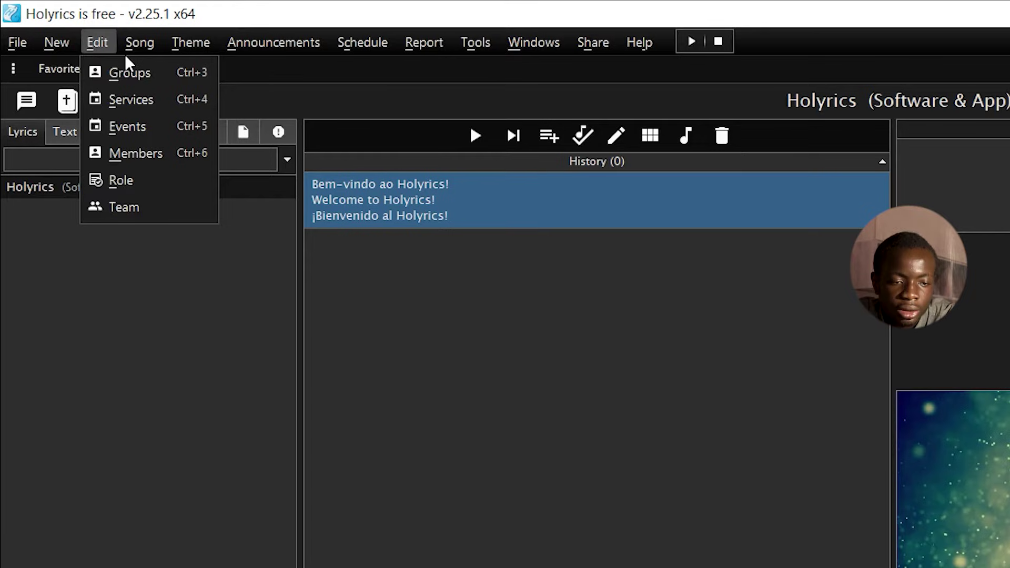
mouse_move(242, 44)
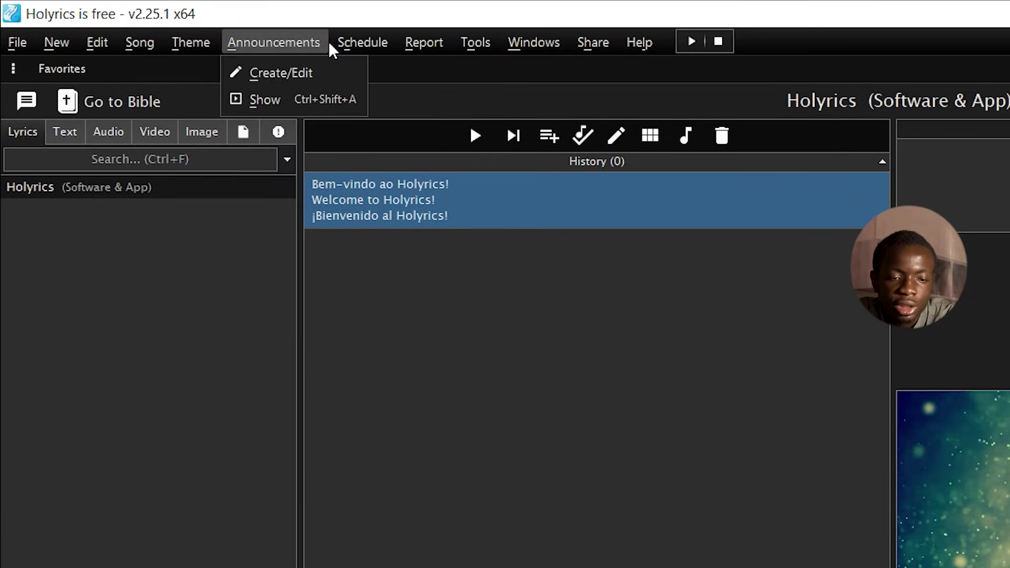
mouse_move(531, 44)
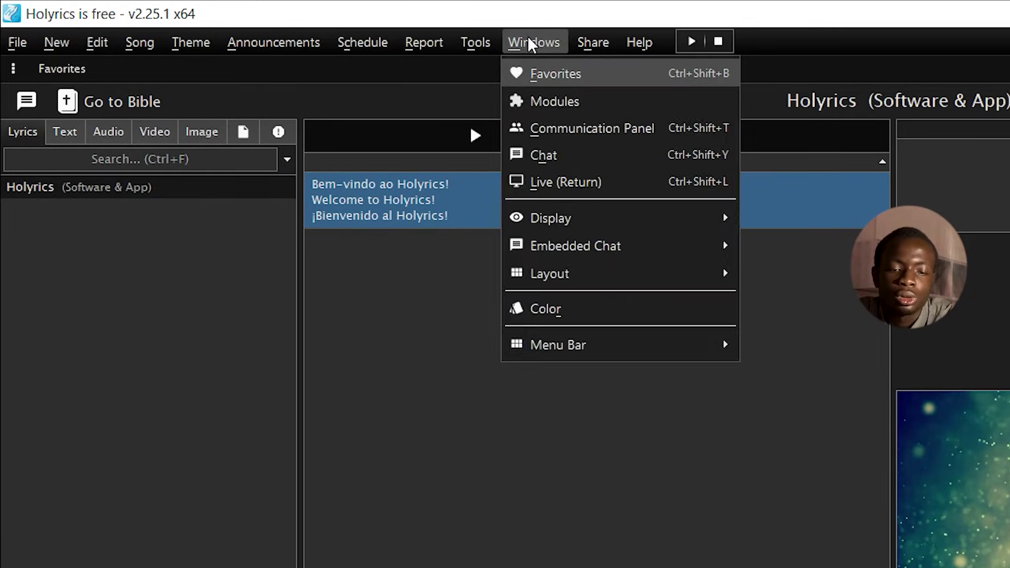
mouse_move(636, 42)
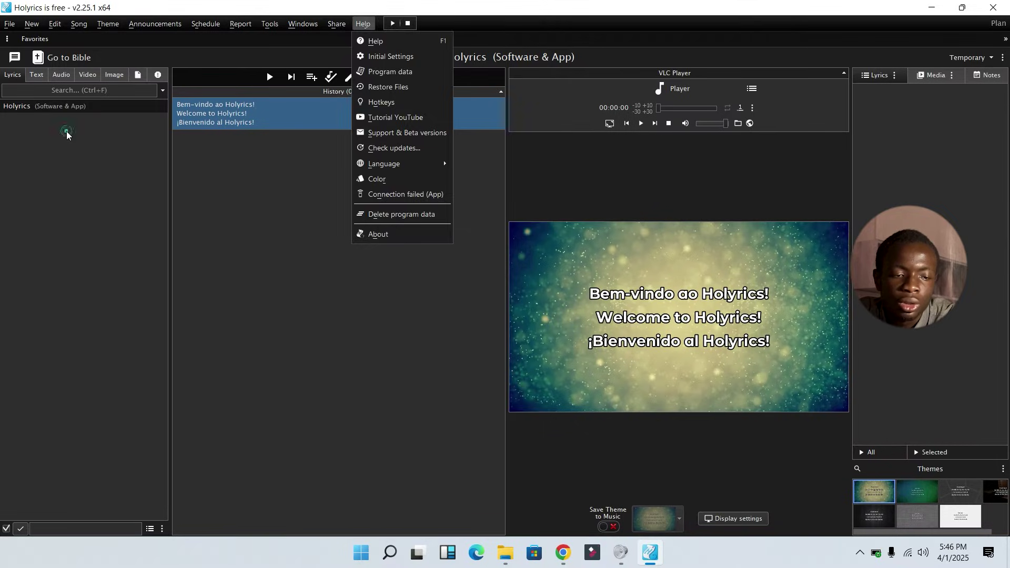
click(65, 130)
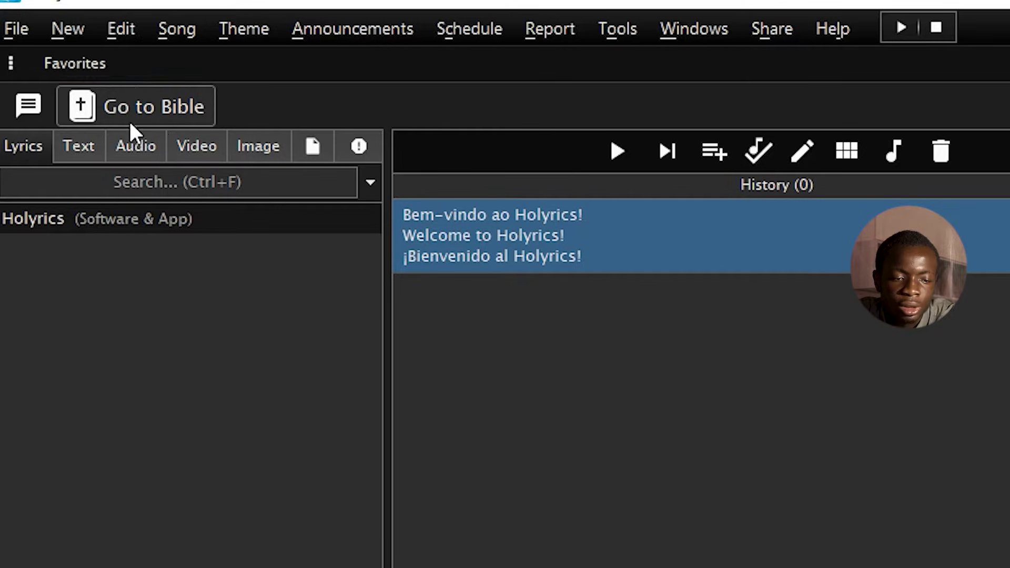
- Switch to the Bible view and select Holyrics Bible in the display theme chooser
click(108, 107)
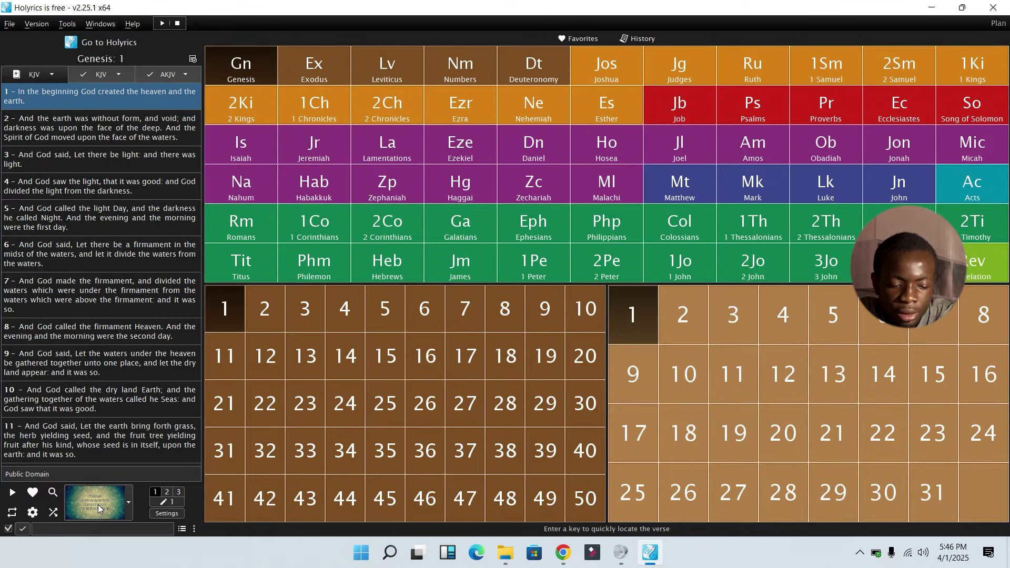
click(98, 504)
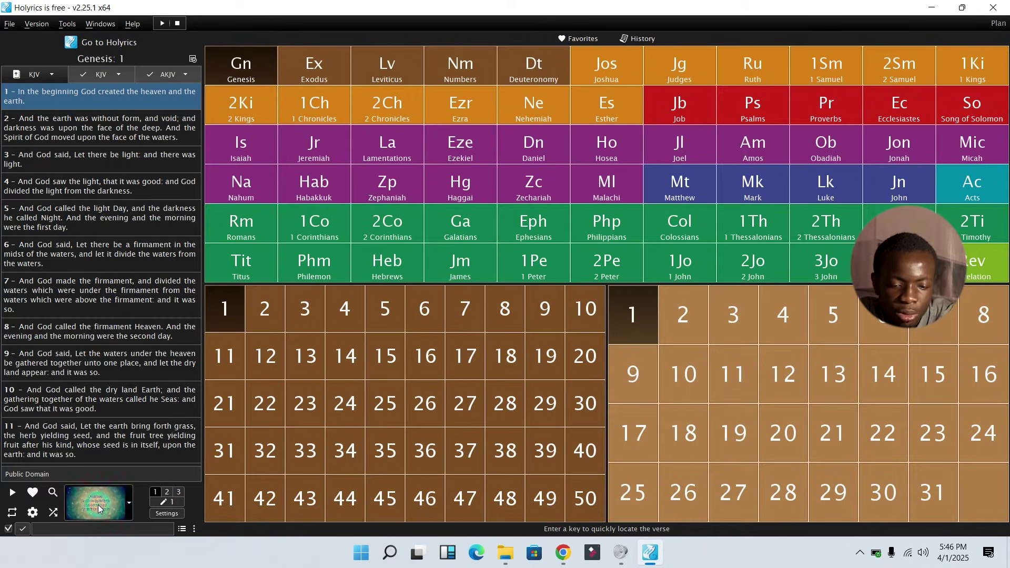
click(561, 190)
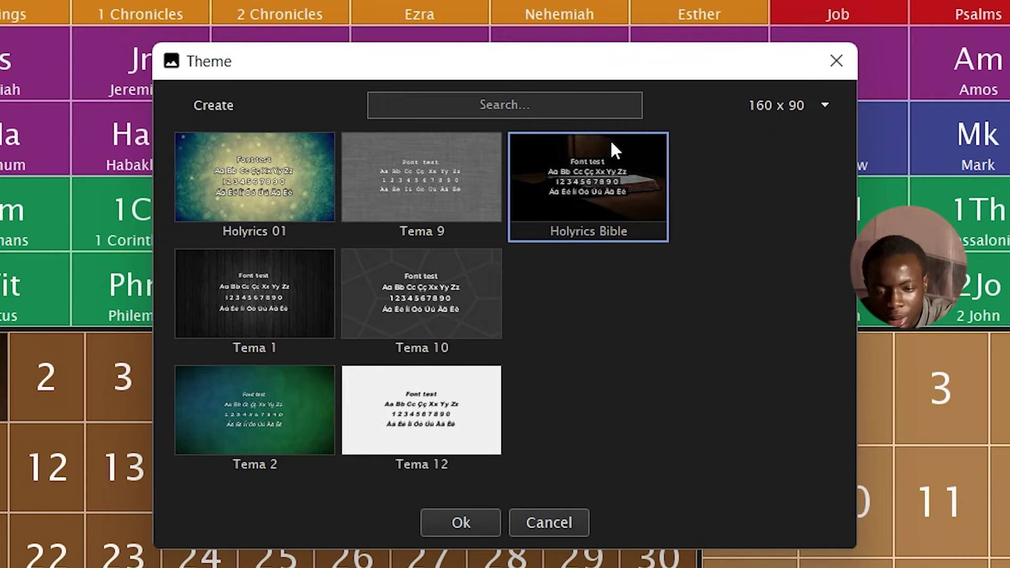
- Open the Holyrics Bible theme in the Theme editor and bring up its background chooser
right_click(593, 206)
click(526, 173)
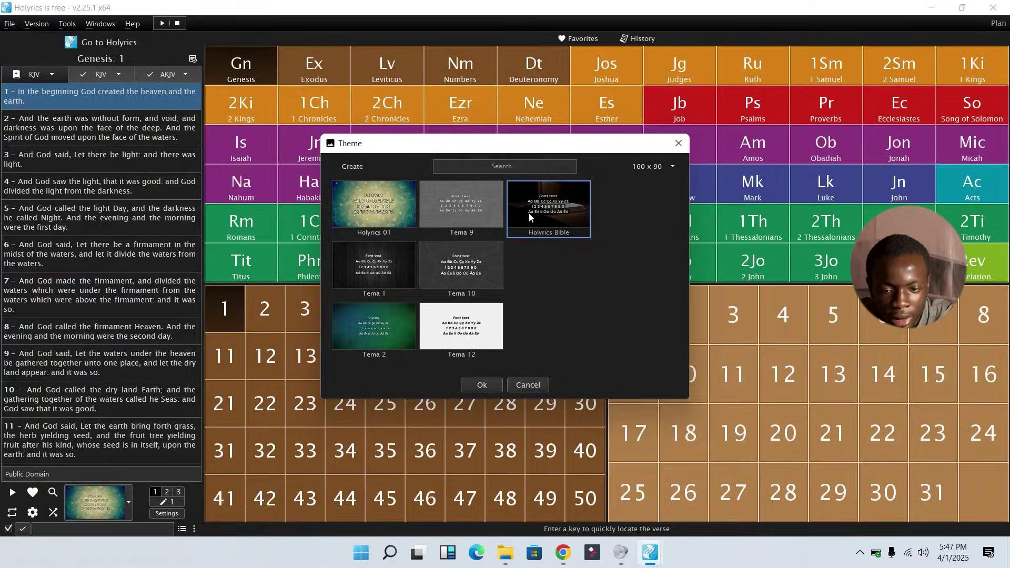
double_click(528, 216)
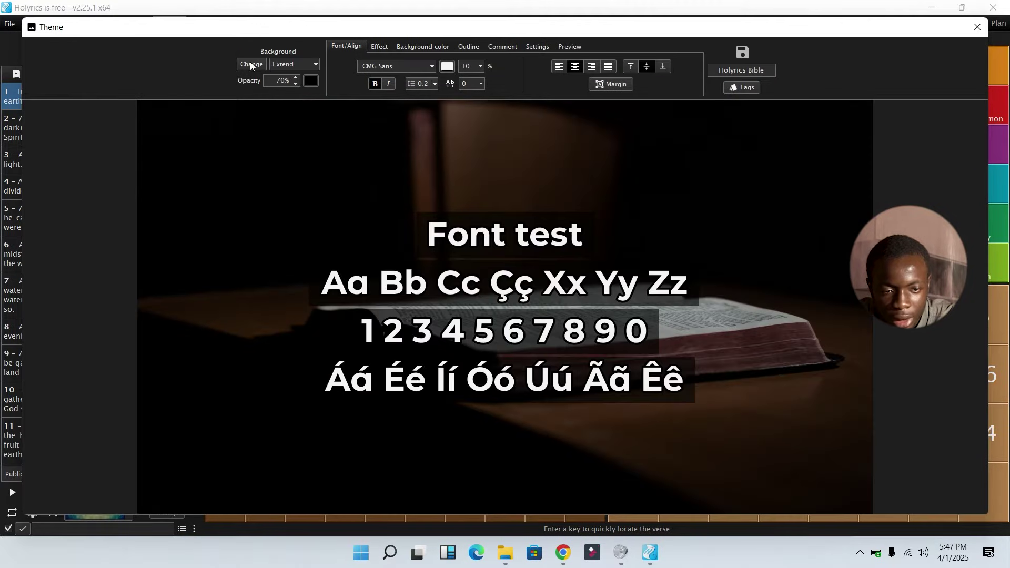
click(250, 65)
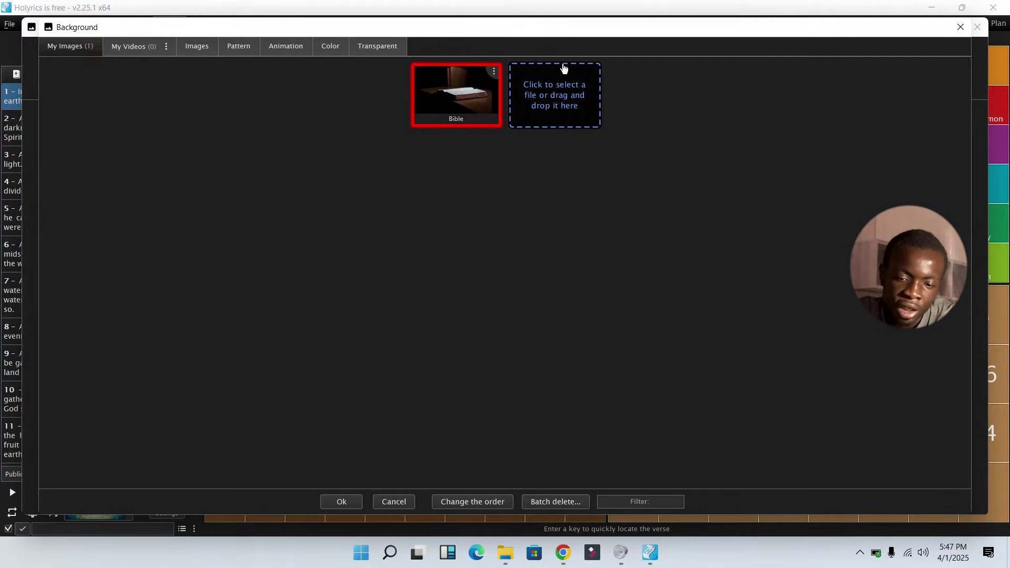
- Browse the video, image, pattern and animation backgrounds, then reapply the Bible image from My Images
click(142, 45)
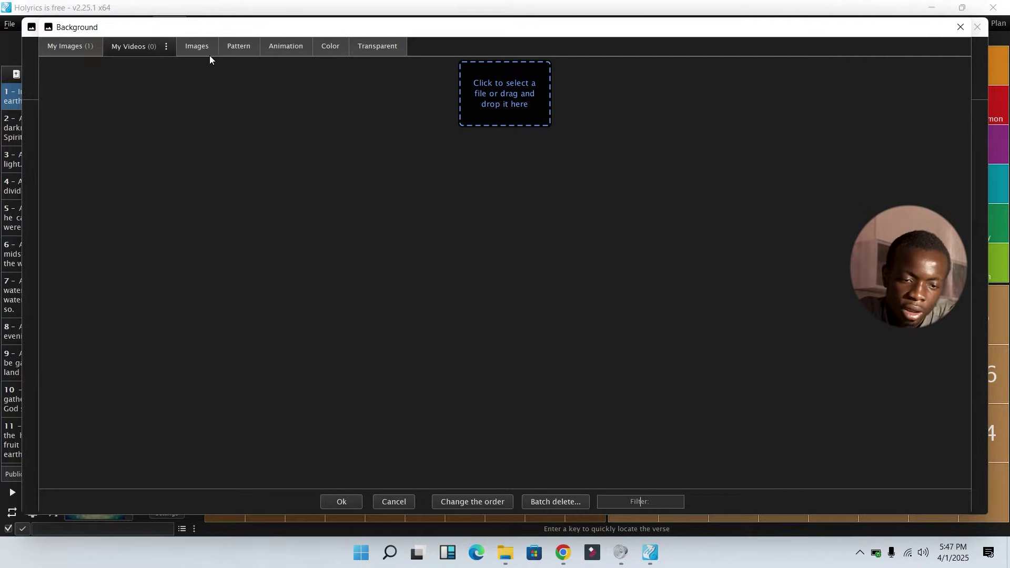
click(198, 50)
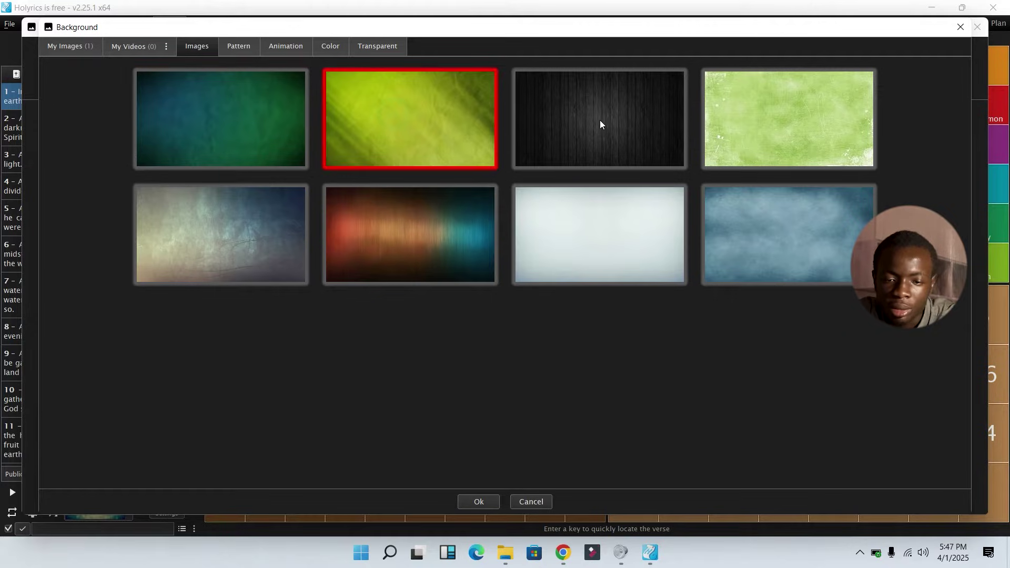
click(353, 263)
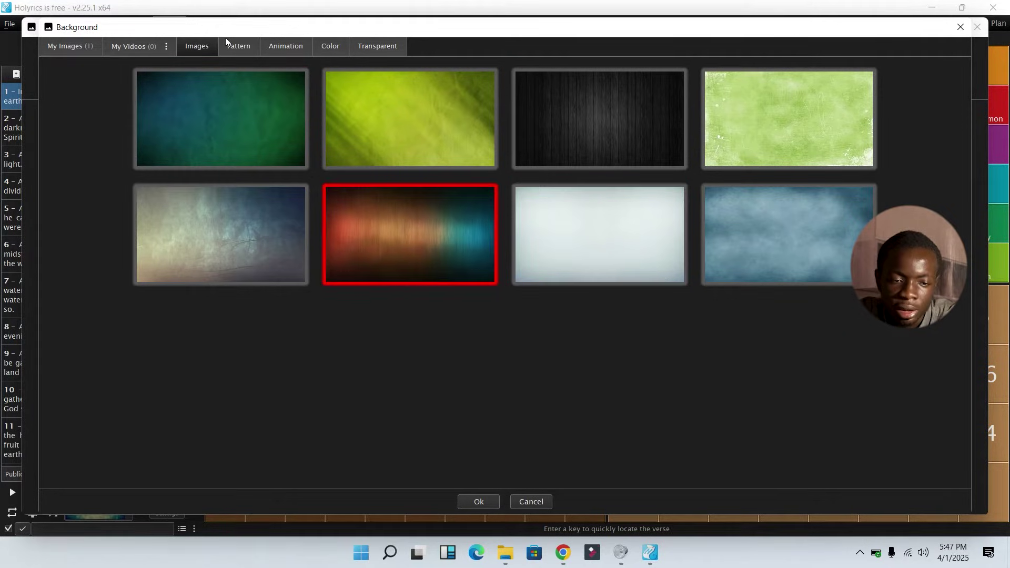
click(240, 51)
click(282, 49)
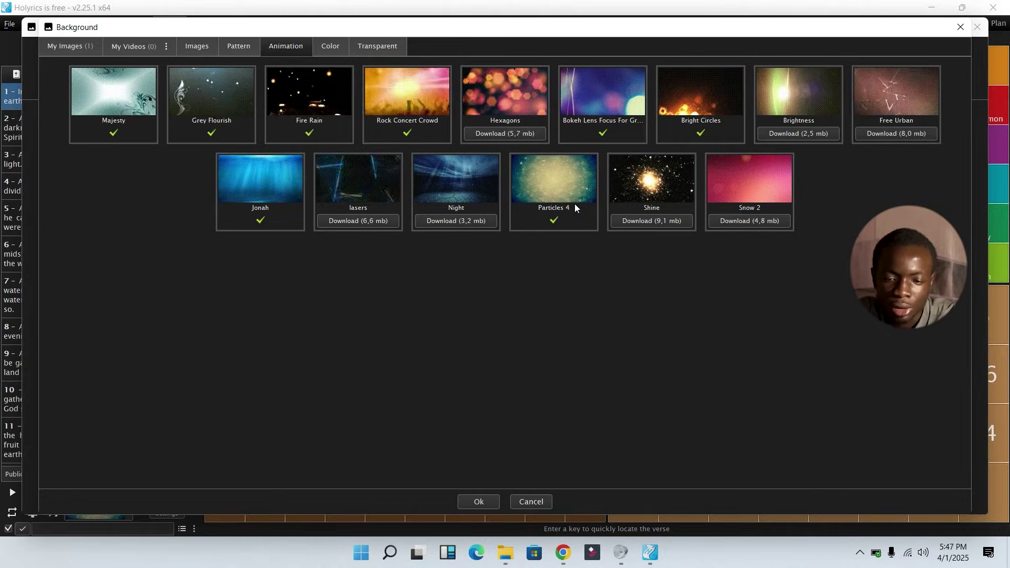
click(55, 49)
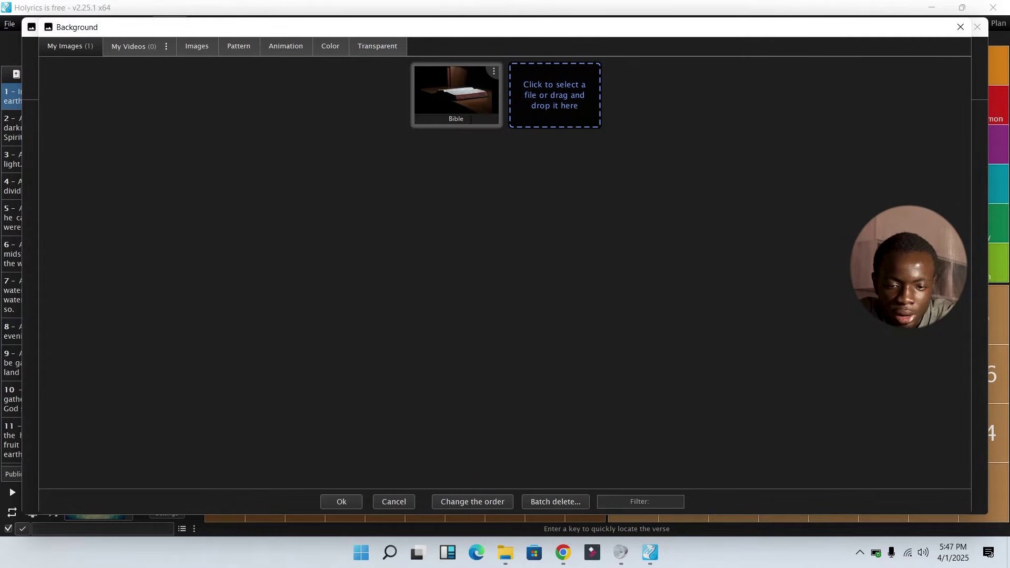
click(469, 118)
double_click(471, 103)
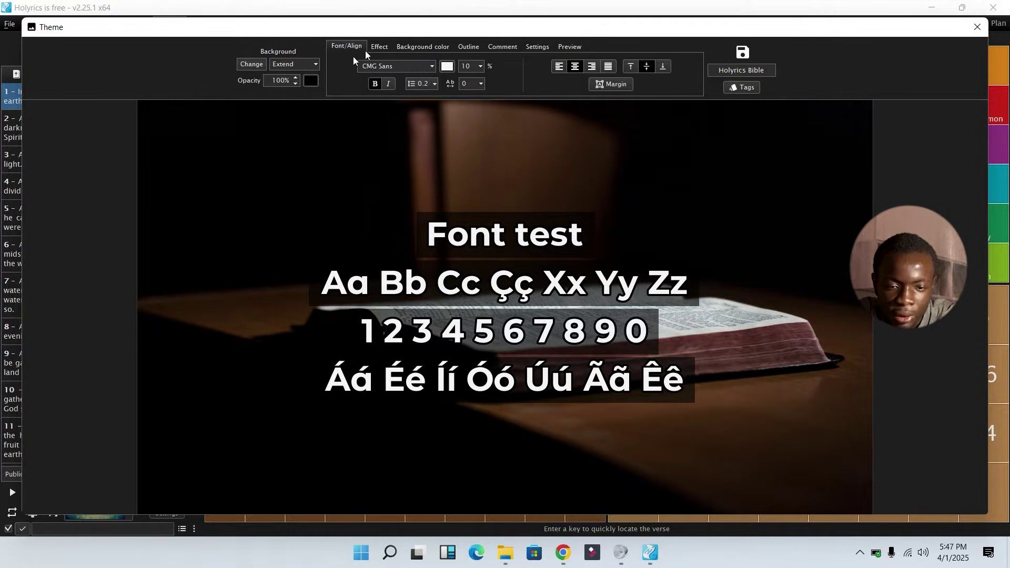
- Make the boxes behind the text fully transparent (0% background color opacity)
click(380, 47)
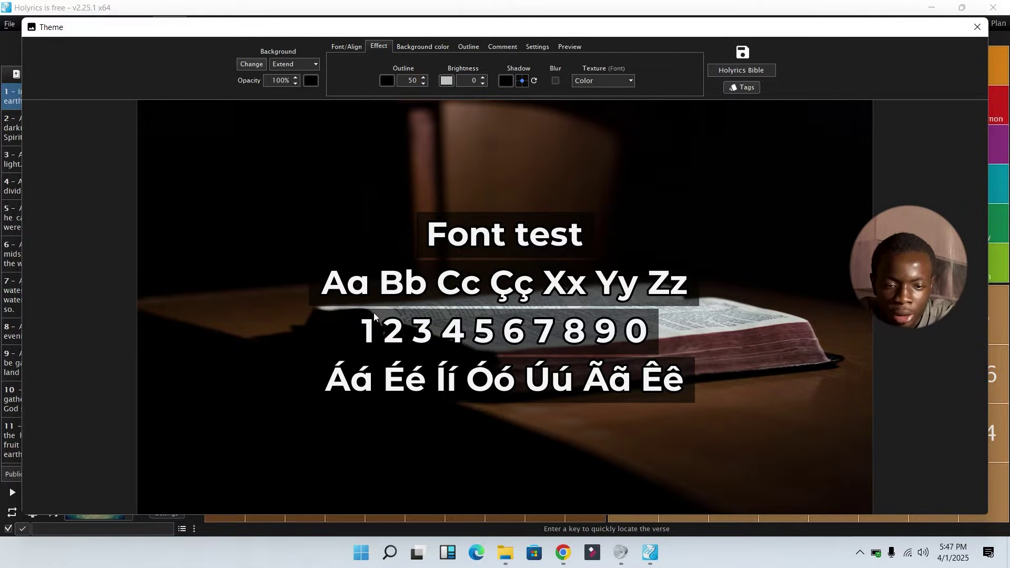
click(425, 47)
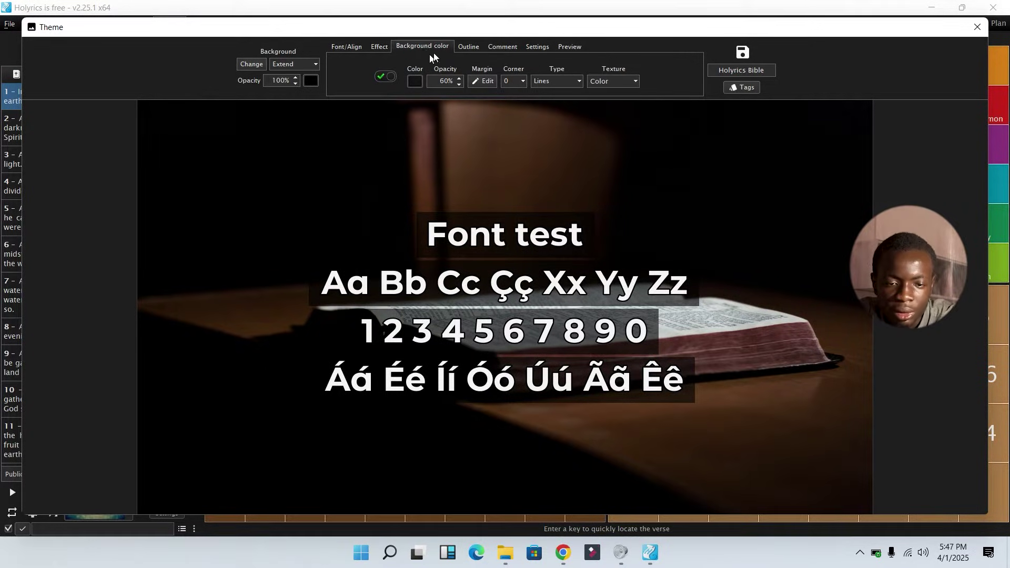
click(460, 84)
click(460, 84)
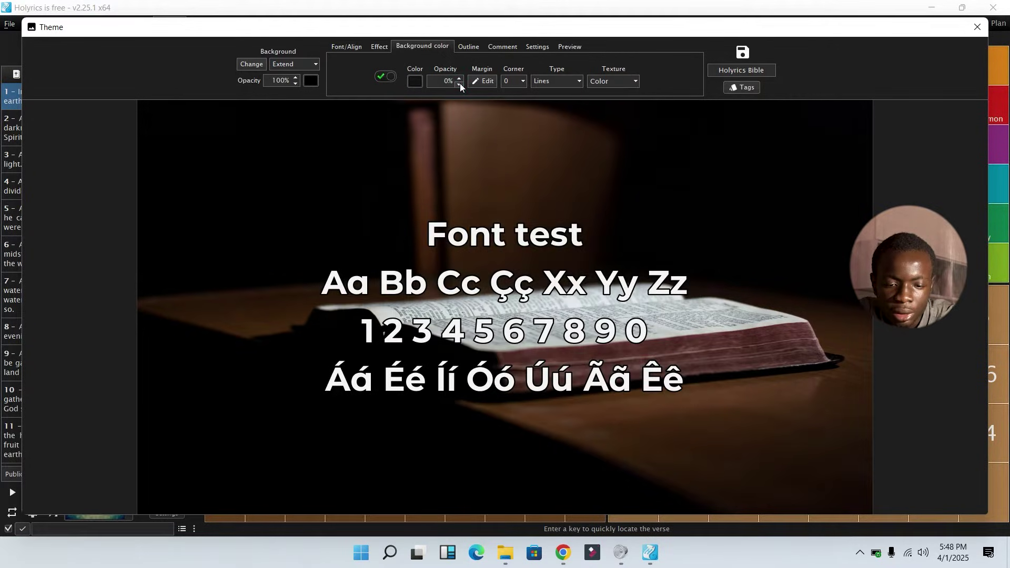
- Thicken the text outline to 60
click(379, 47)
click(424, 79)
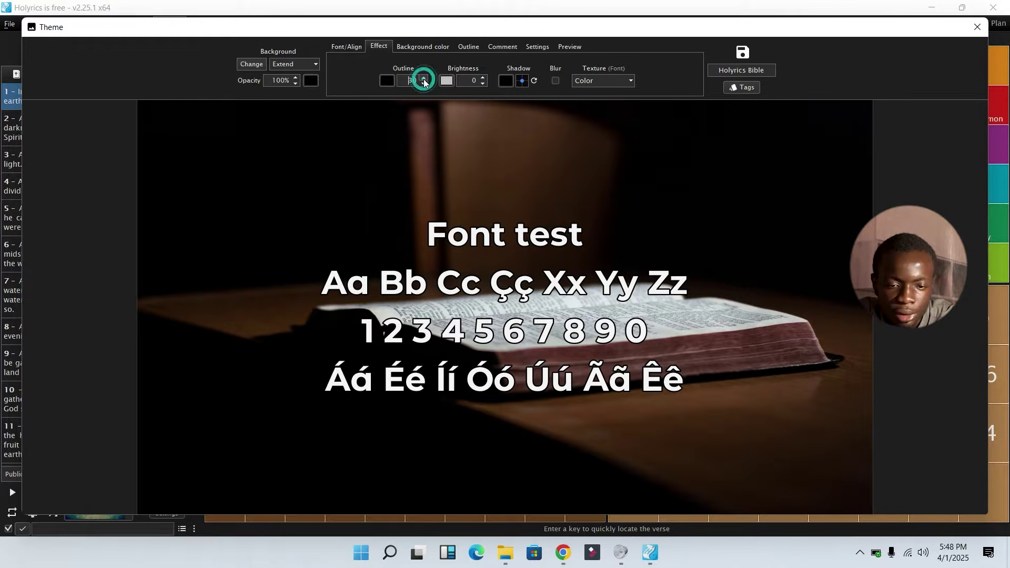
click(424, 79)
click(425, 78)
click(424, 79)
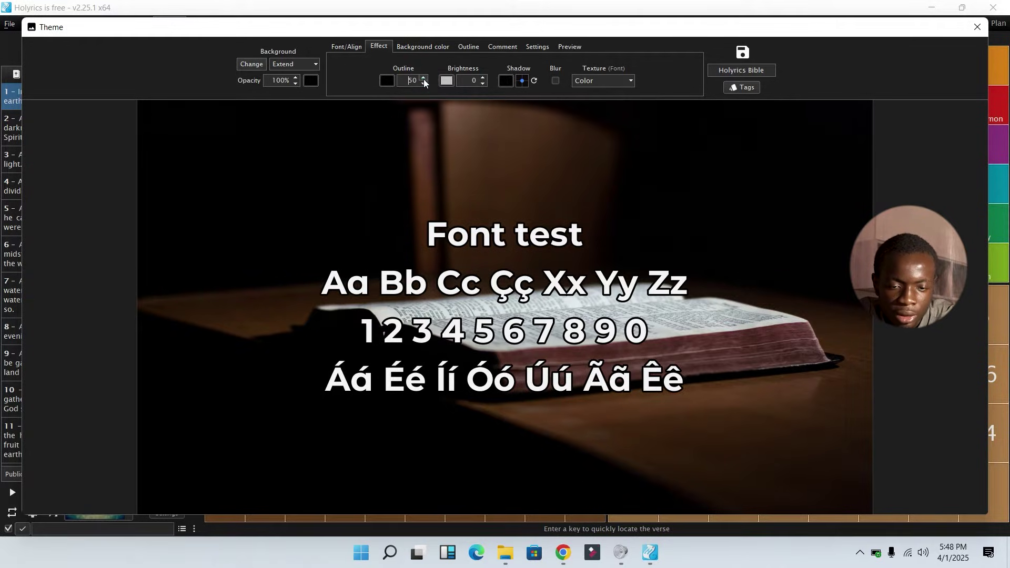
click(424, 79)
click(424, 79)
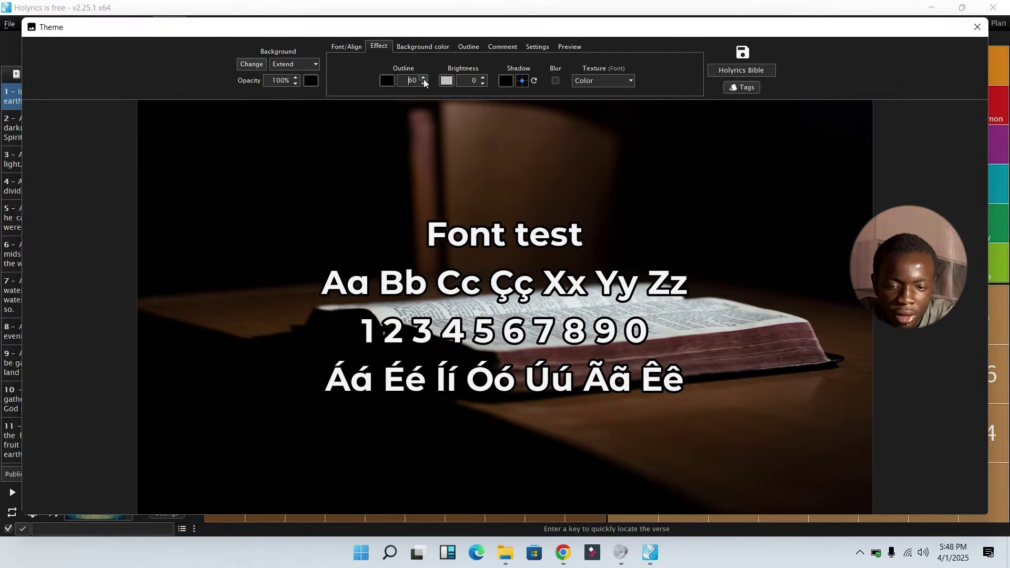
- Set the theme's text size to 40
click(350, 45)
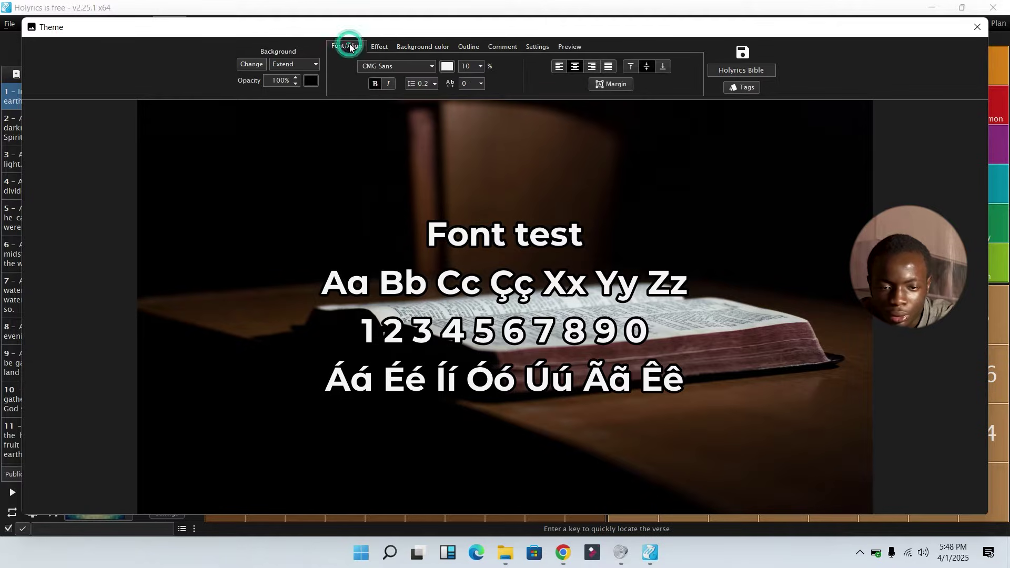
click(480, 68)
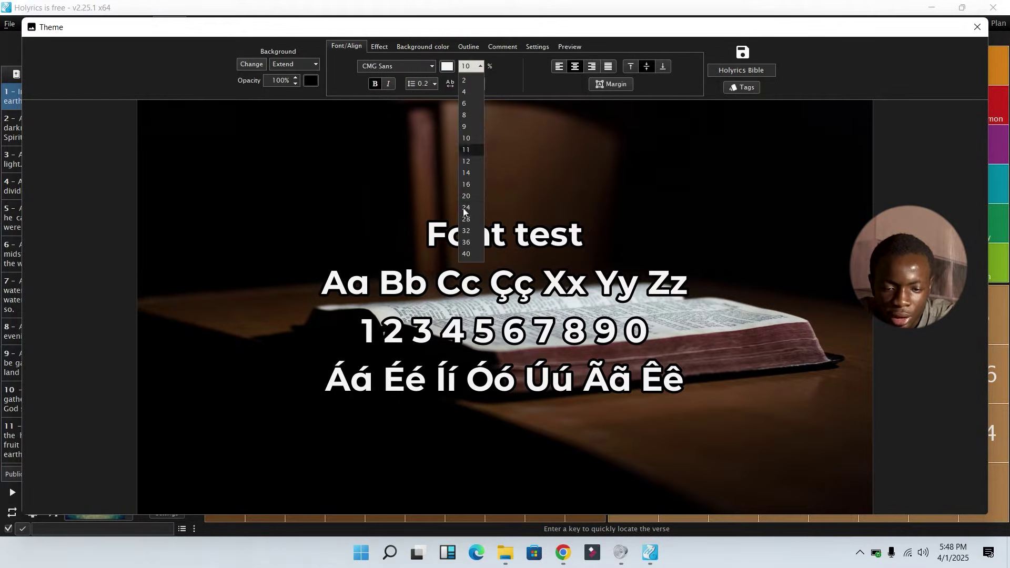
click(470, 259)
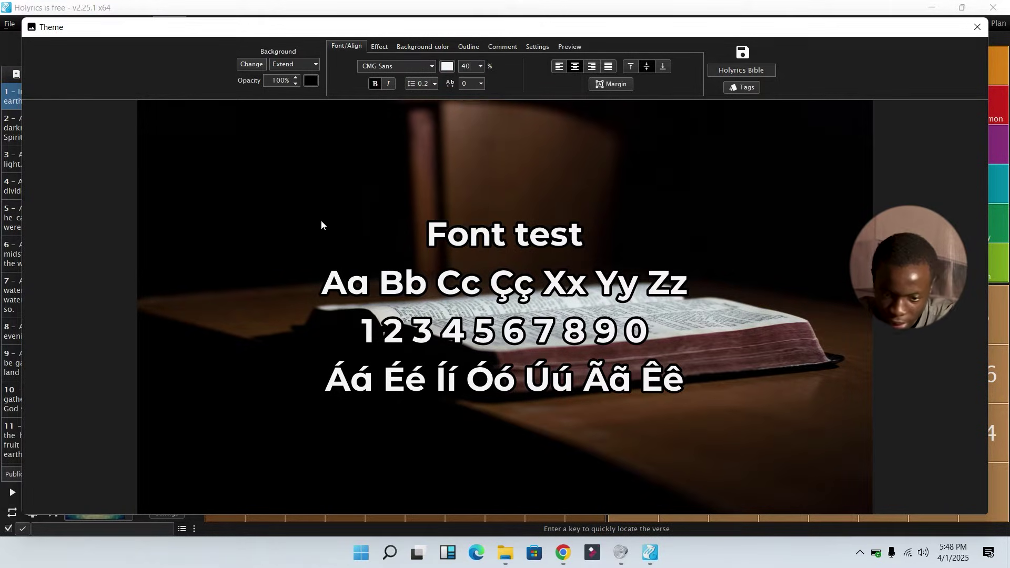
- Dim the background image to 75% opacity, reduce the outline to 50, and save the theme
click(296, 84)
click(296, 84)
click(296, 84)
click(296, 83)
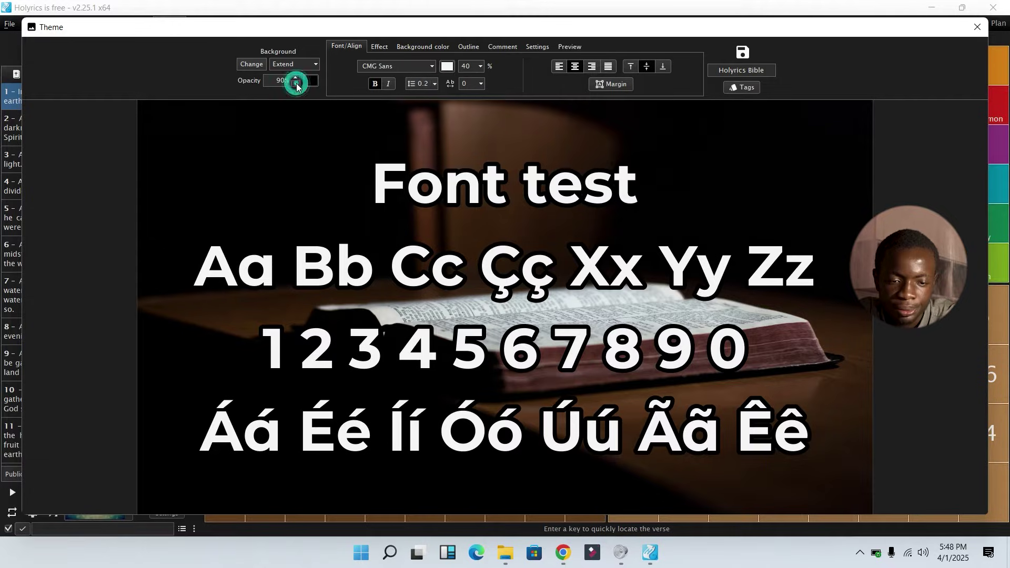
click(296, 83)
click(379, 48)
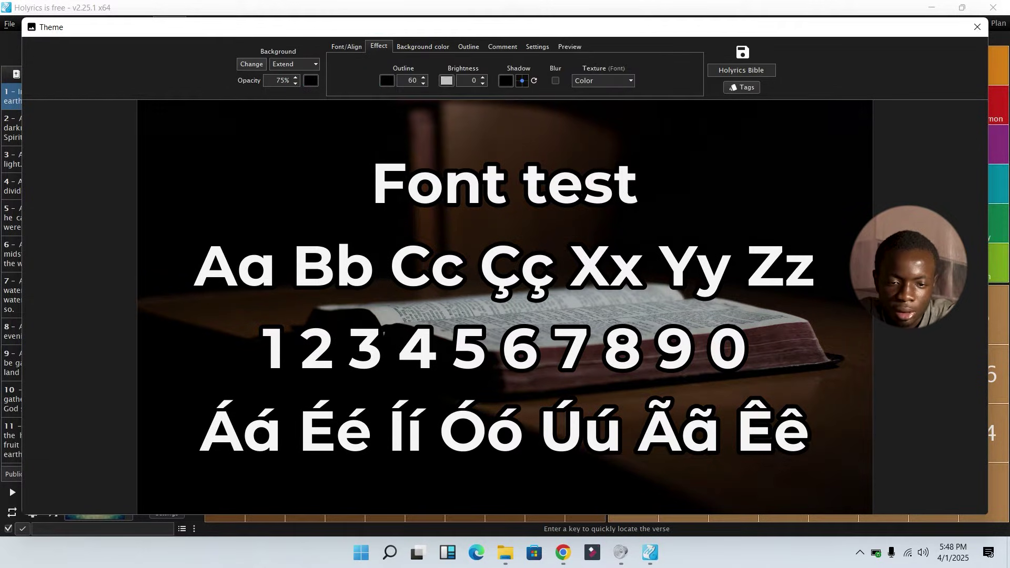
click(422, 85)
click(421, 85)
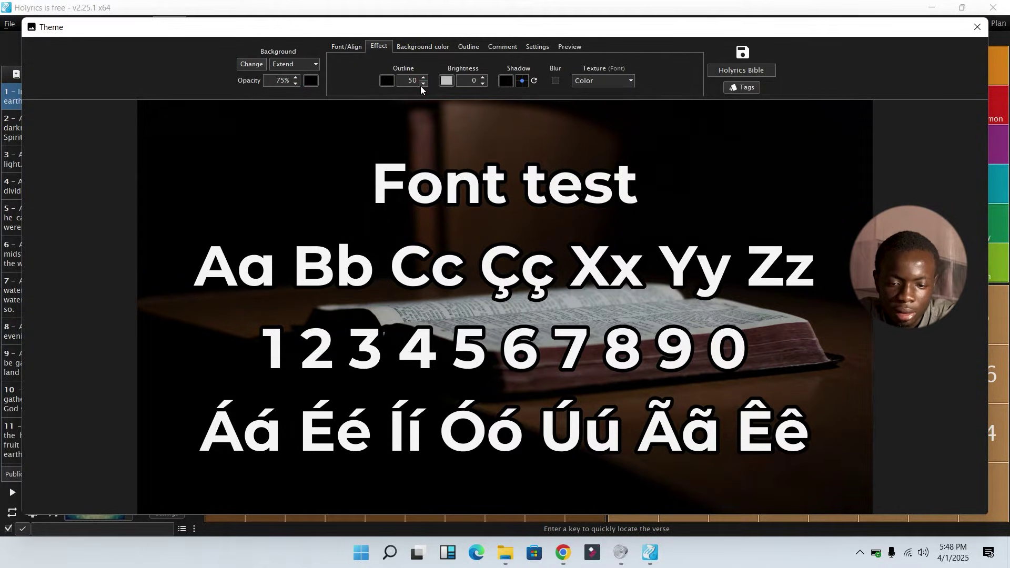
click(742, 53)
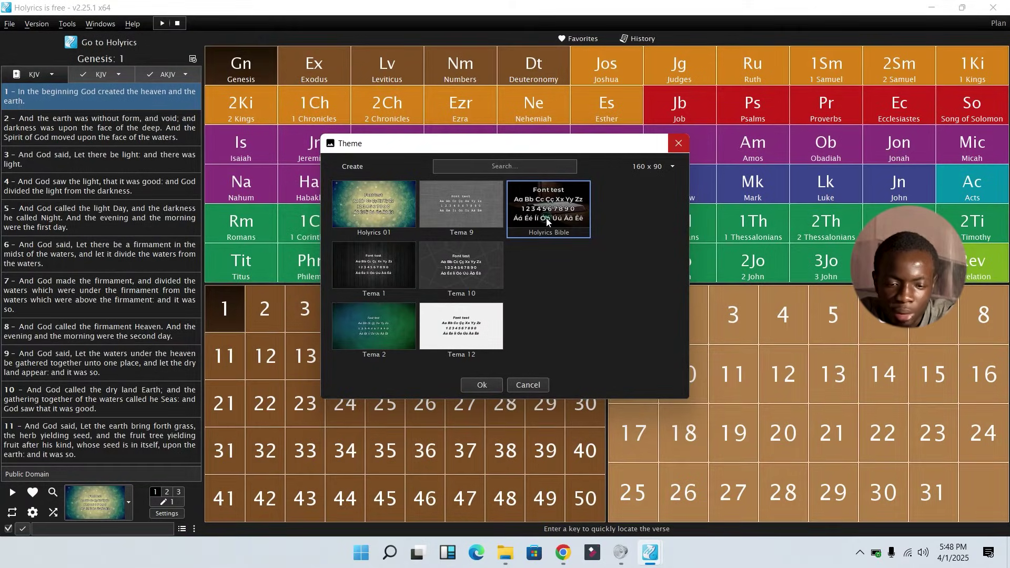
- Apply the Holyrics Bible theme and open Genesis chapter 1 in the KJV Bible view
double_click(547, 218)
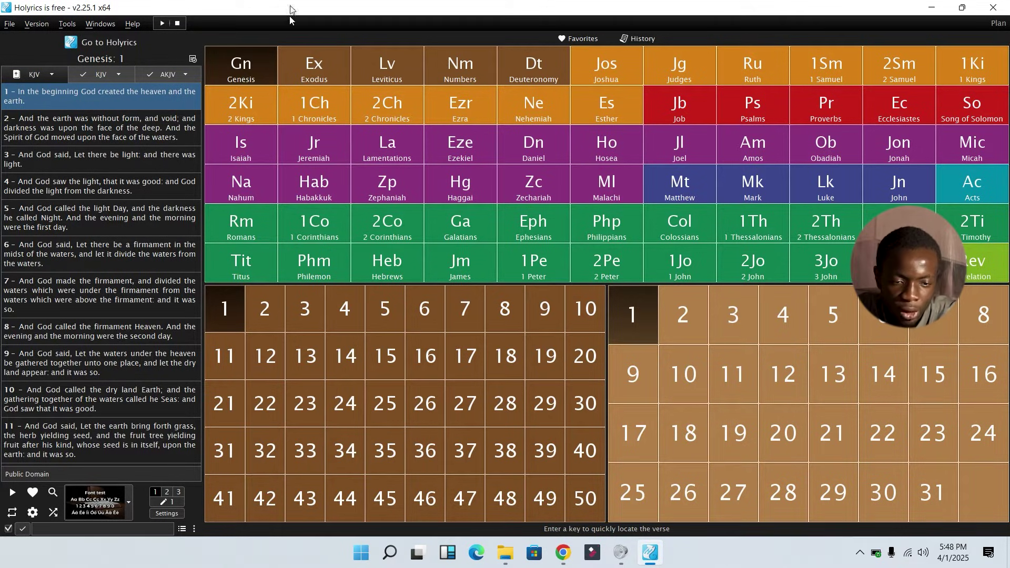
click(238, 74)
click(239, 322)
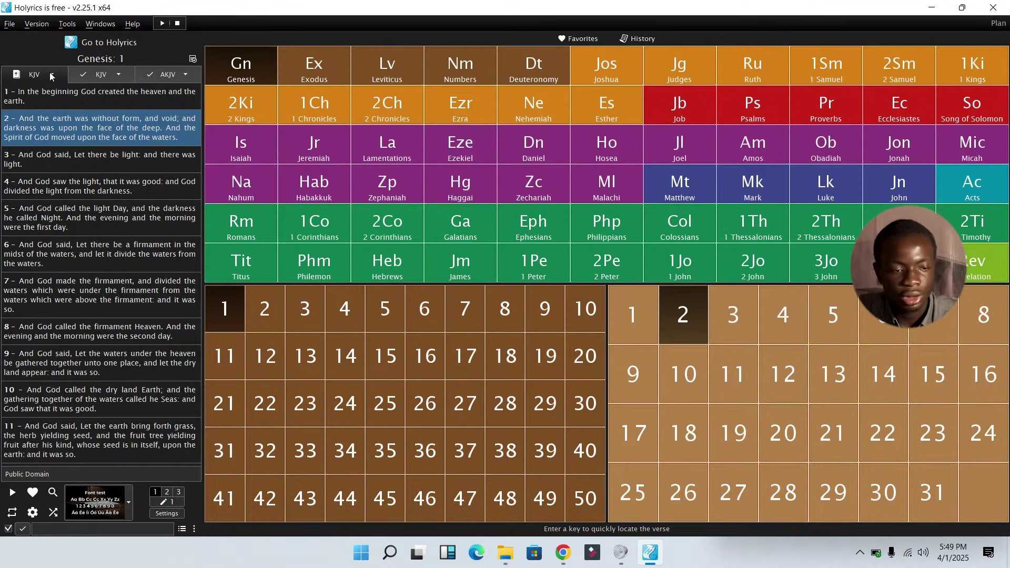
click(29, 26)
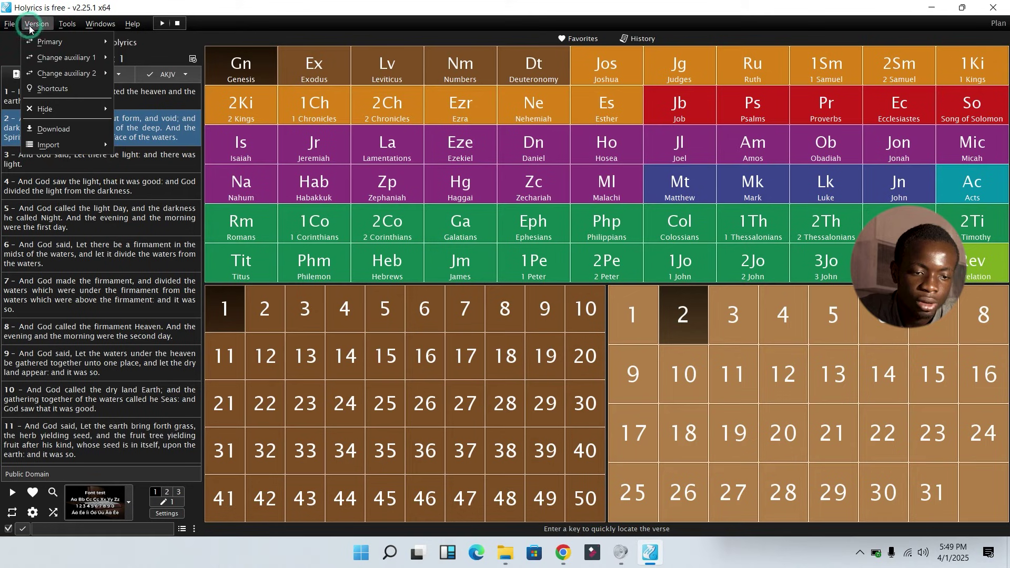
- Browse the list of downloadable Bible versions, then close it
click(56, 130)
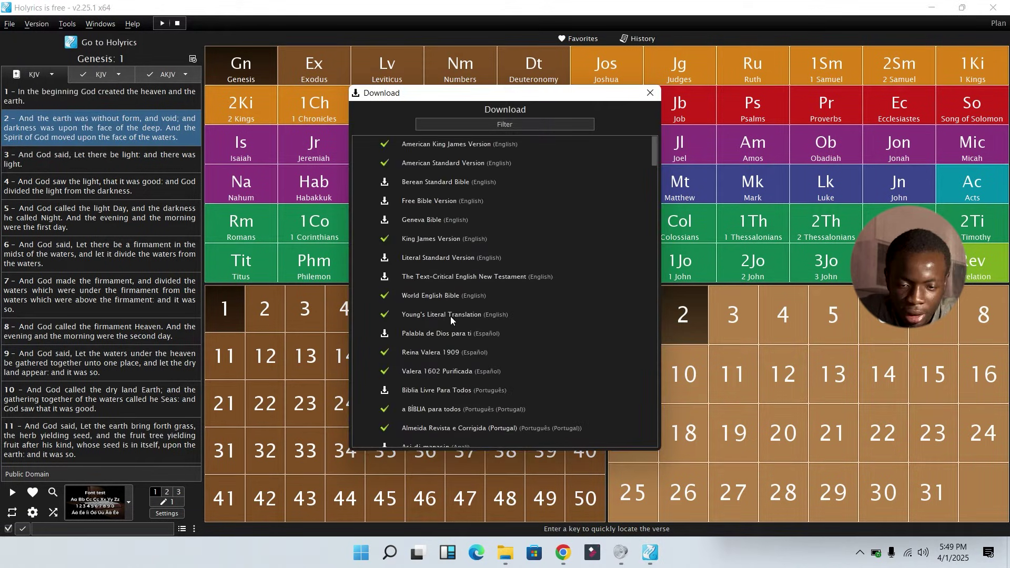
scroll(451, 317, down, 3)
scroll(450, 317, down, 15)
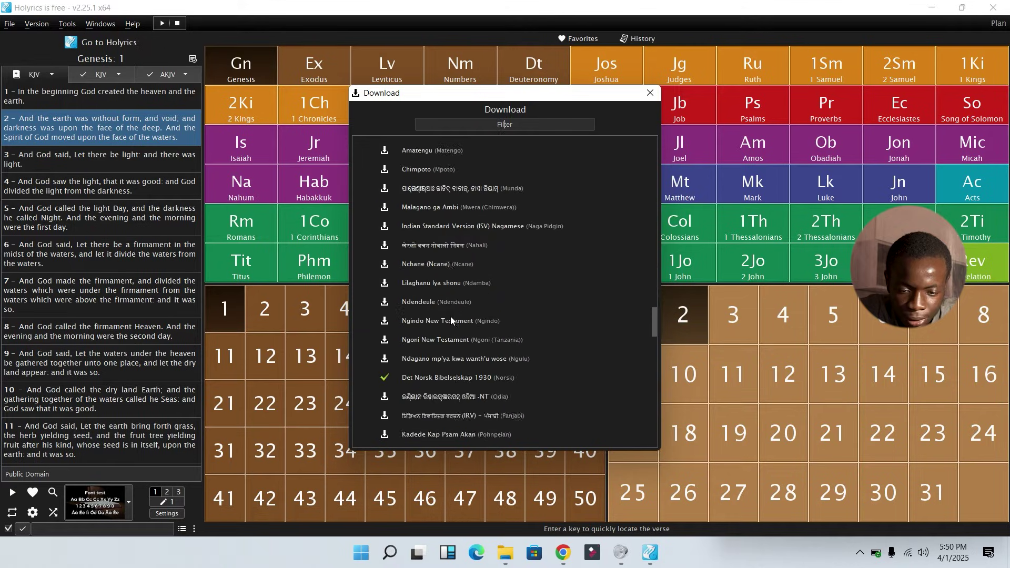
scroll(451, 320, down, 10)
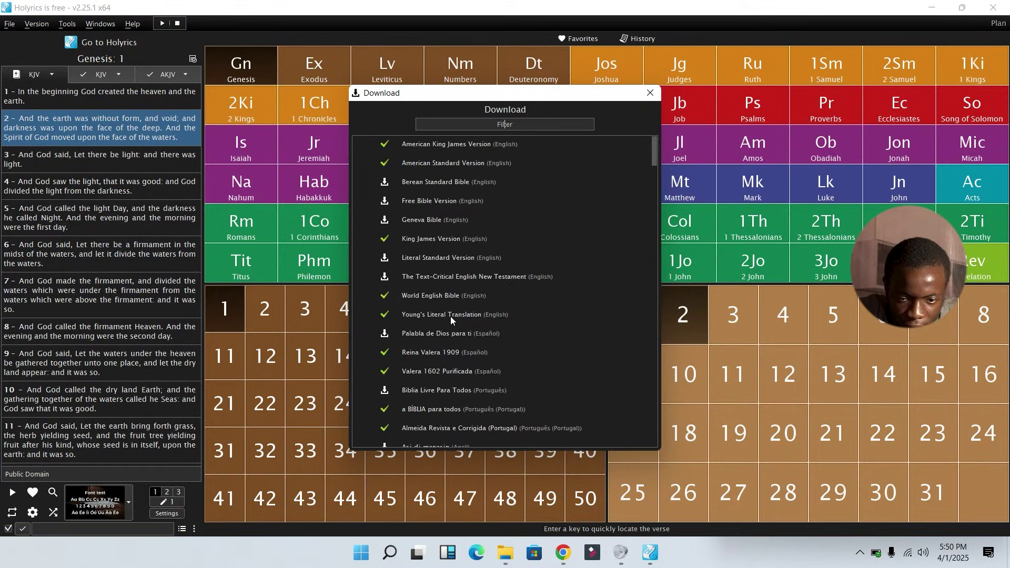
click(651, 91)
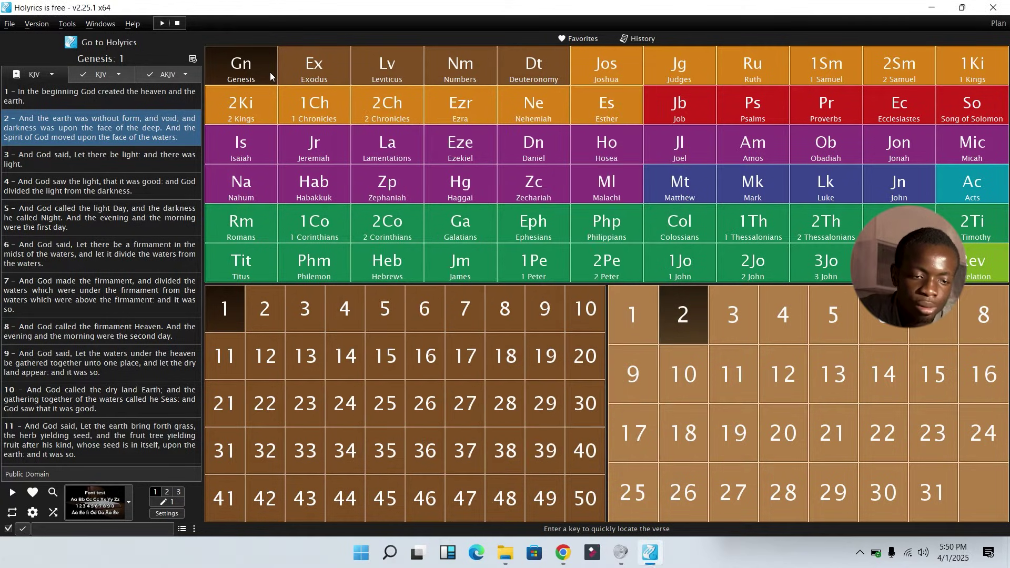
- Choose Version > Import > Zefania XML to open the Zefania Bible download page
click(32, 25)
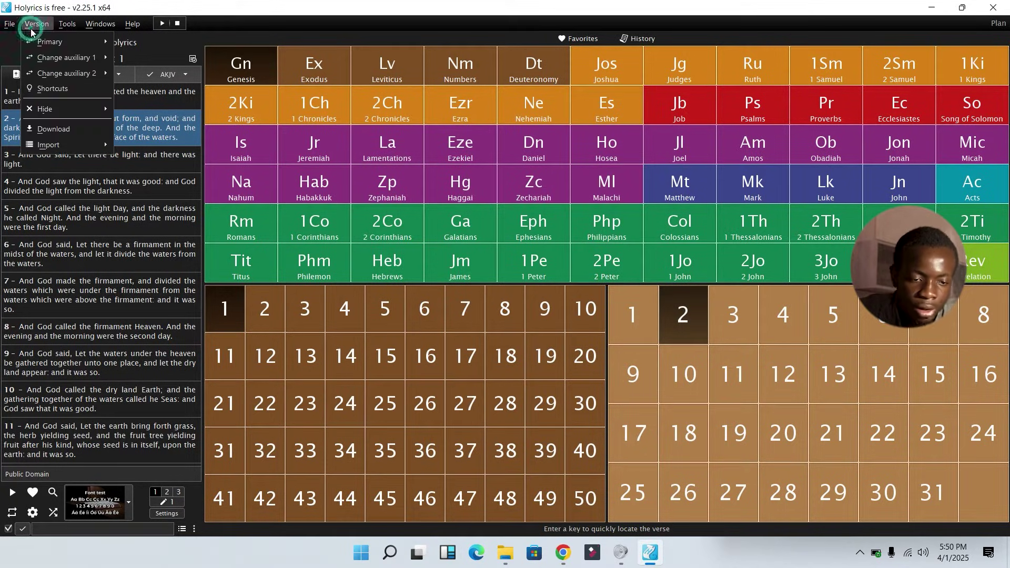
mouse_move(93, 149)
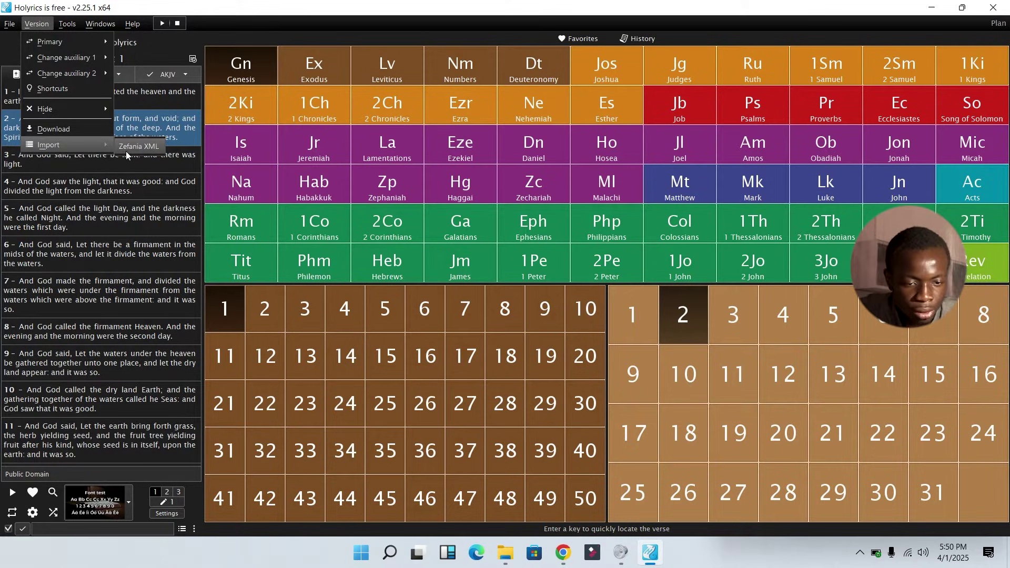
click(125, 150)
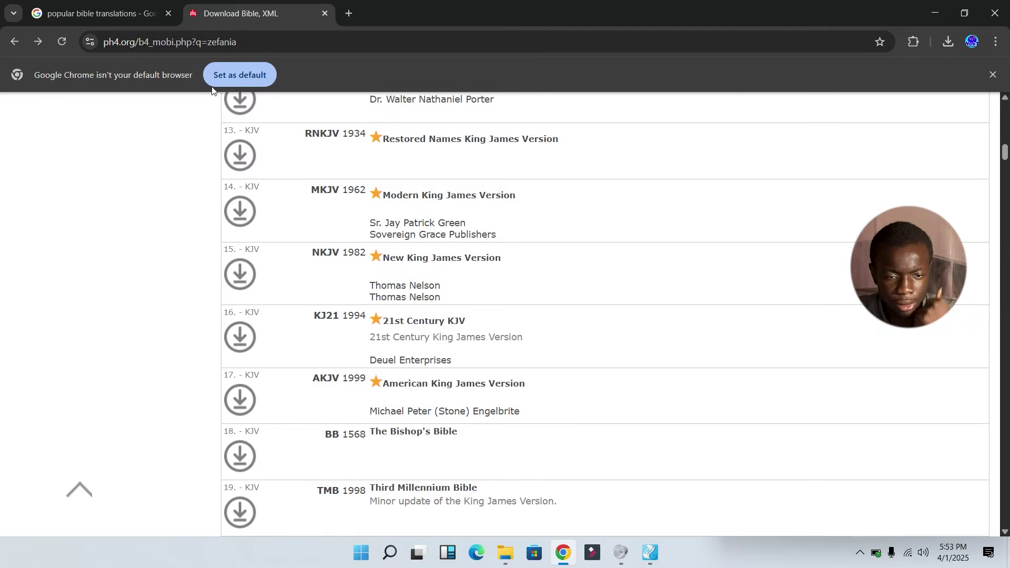
- Search the ph4.org Bible list for 'niv' versions
scroll(95, 271, up, 15)
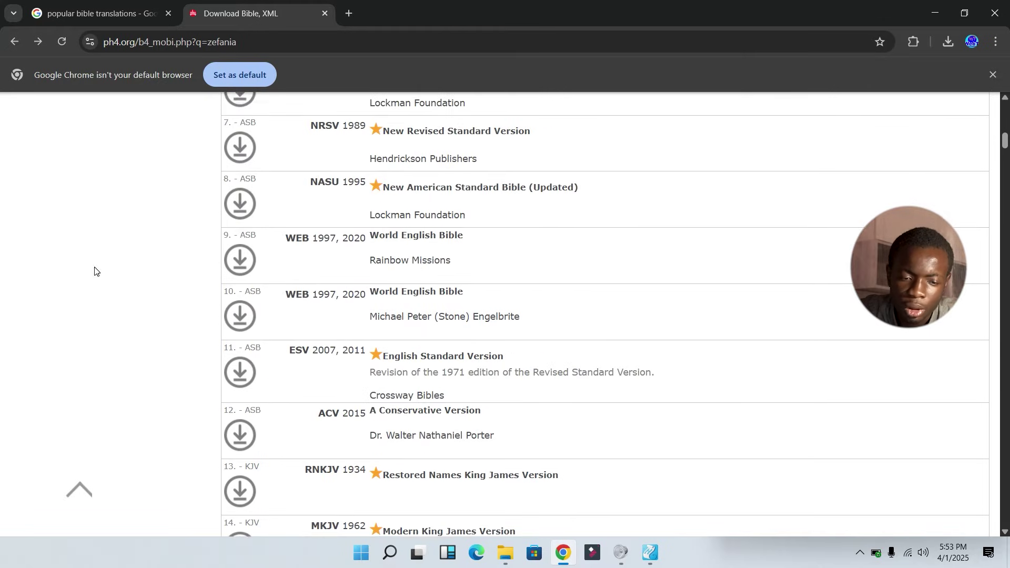
scroll(94, 271, up, 8)
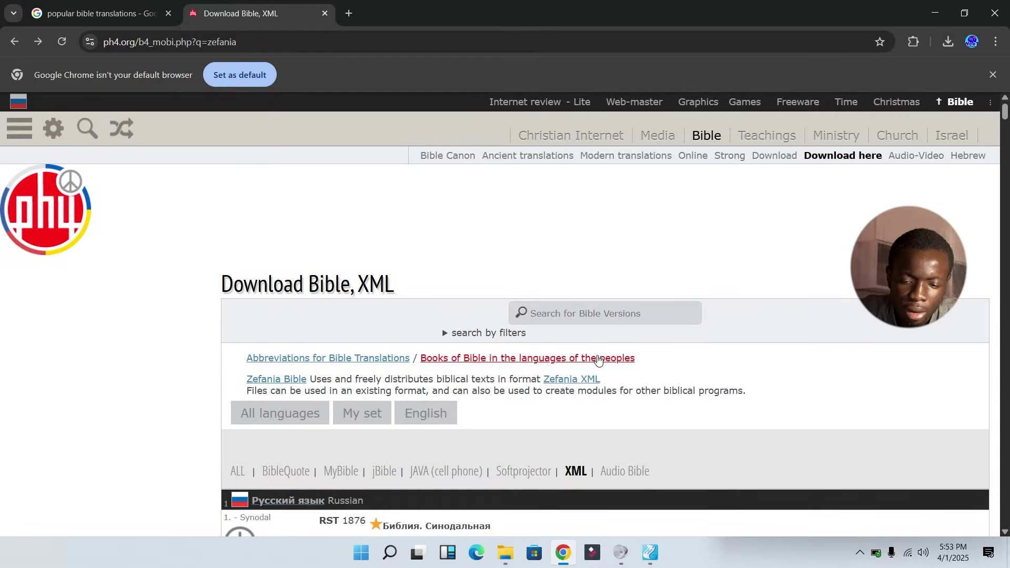
click(582, 315)
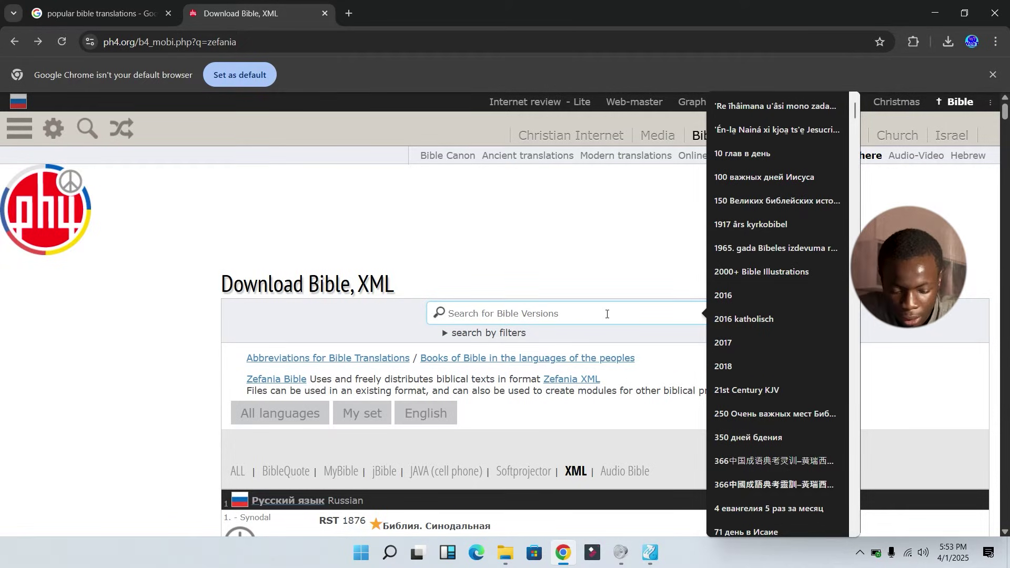
text(niv)
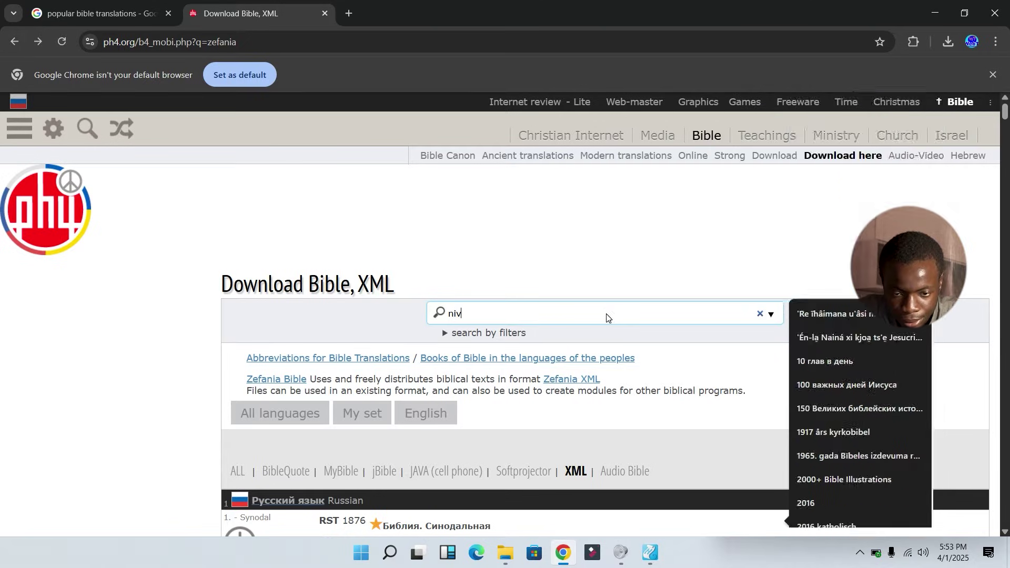
key(Return)
- Filter the results to XML downloads and locate the NIVUK 2011 Bible zip
scroll(408, 158, down, 2)
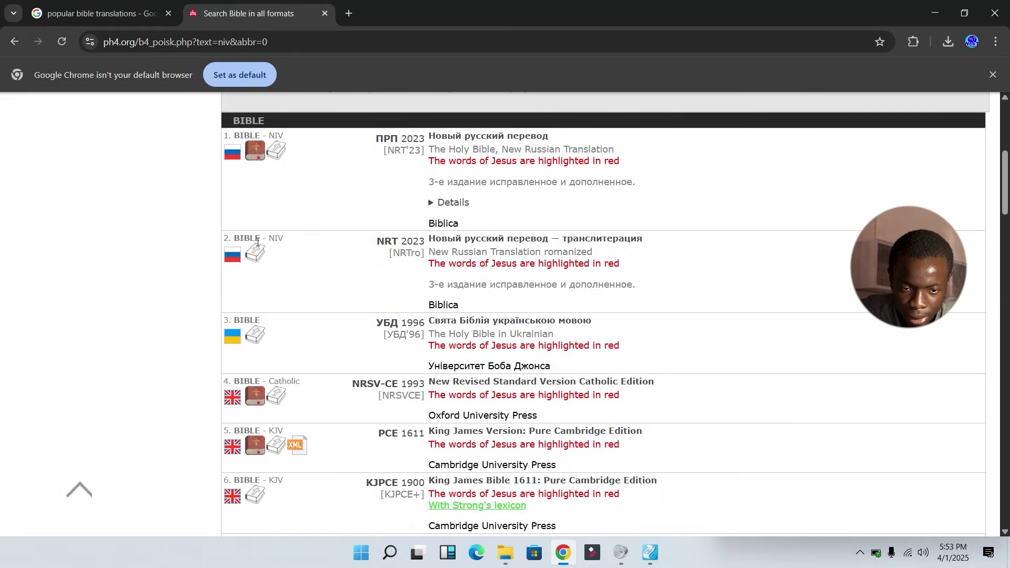
scroll(303, 265, up, 3)
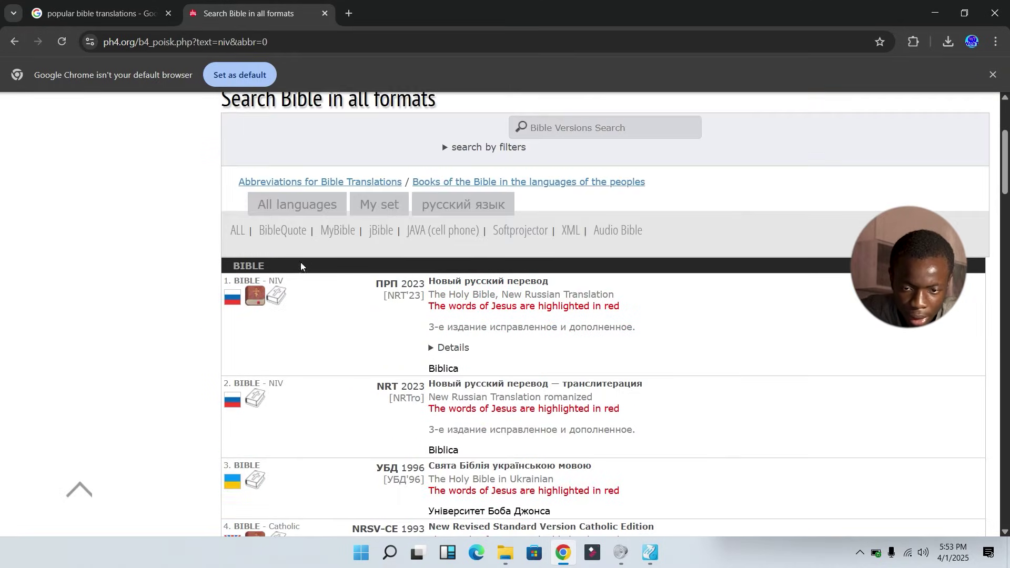
click(571, 230)
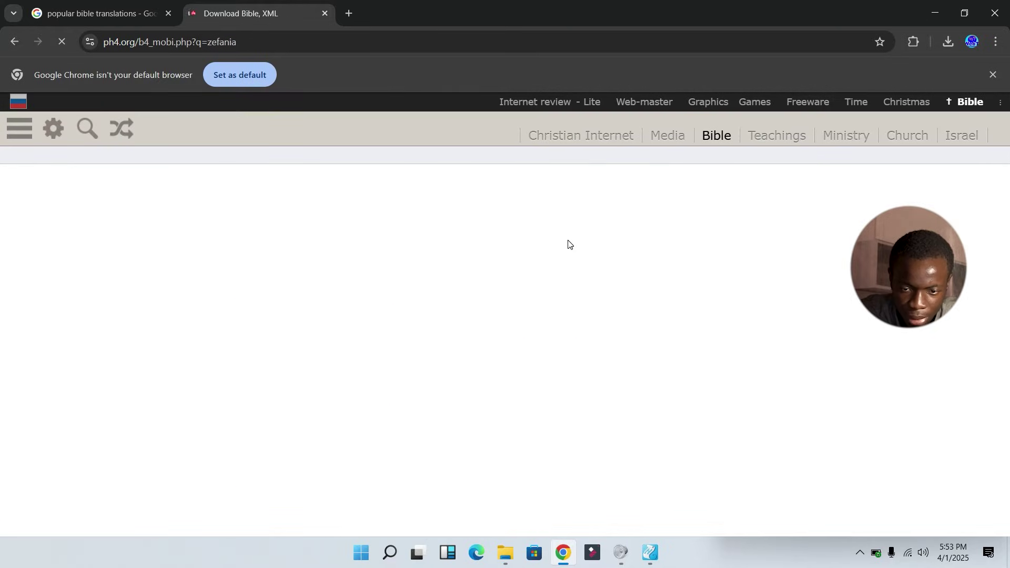
scroll(402, 210, down, 10)
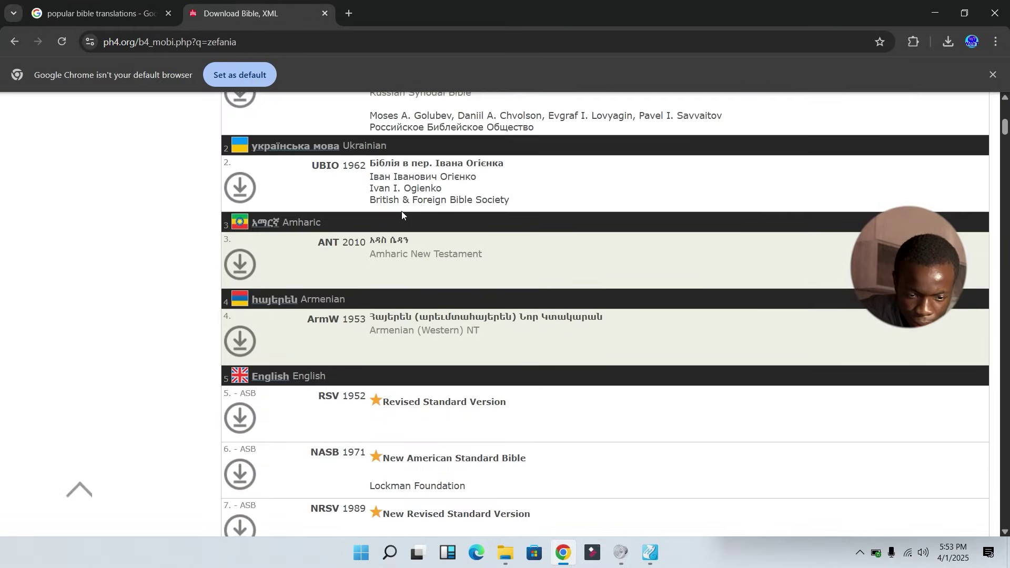
scroll(402, 211, down, 12)
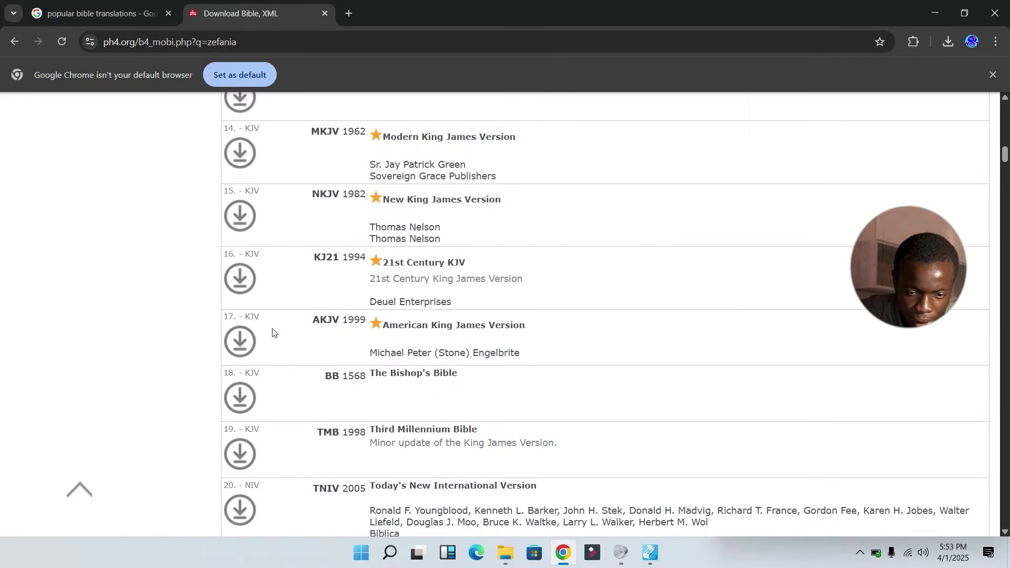
scroll(563, 455, down, 6)
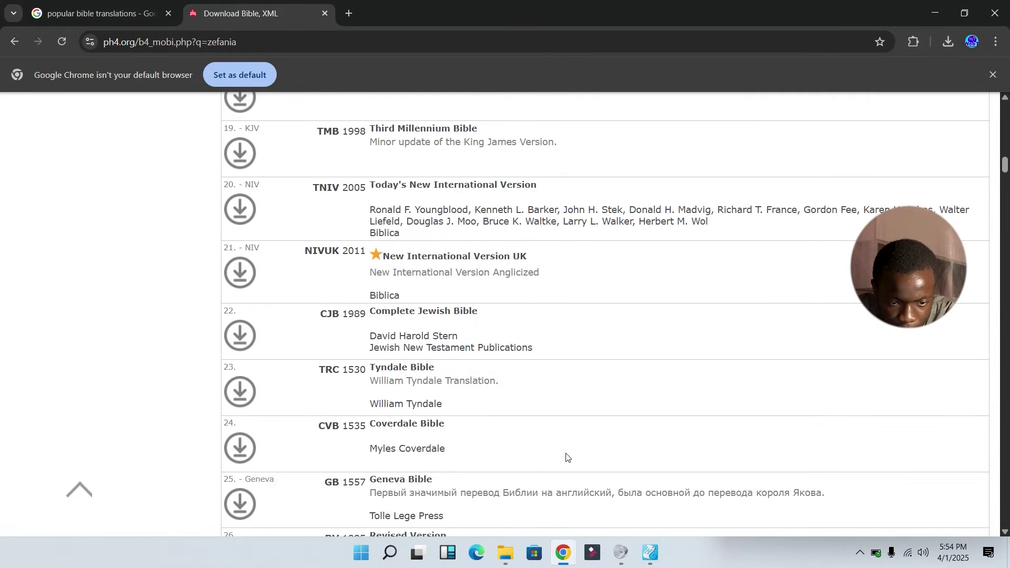
scroll(563, 455, up, 1)
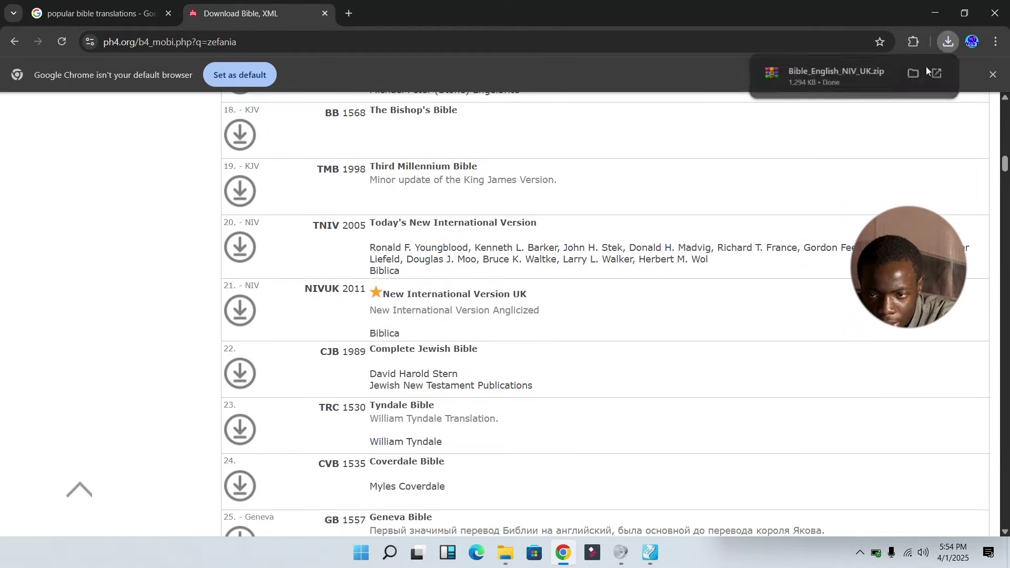
- Open Bible_English_NIV_UK.zip in WinRAR, extract its XML file to the Desktop, and return to Holyrics
click(832, 89)
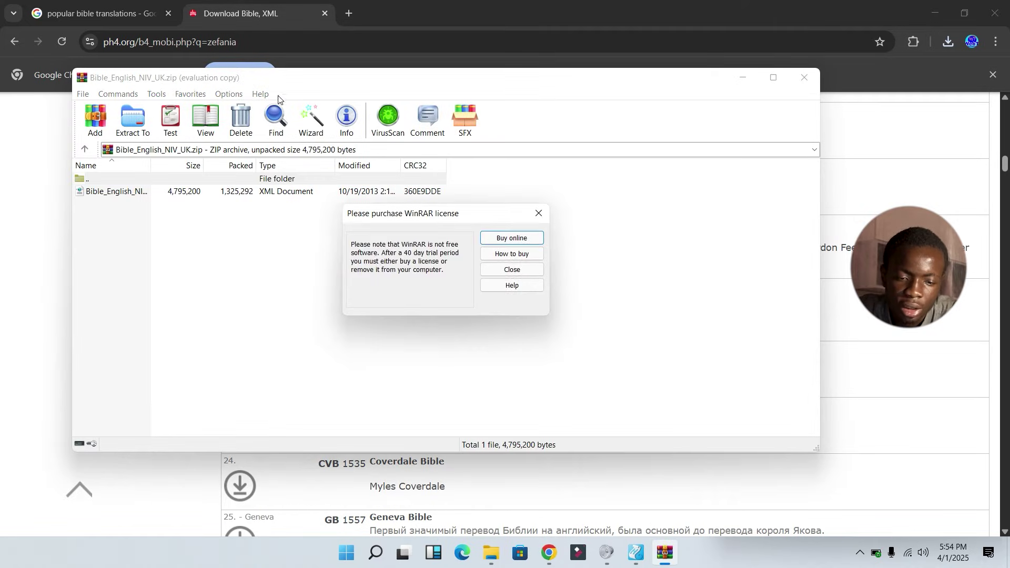
click(539, 213)
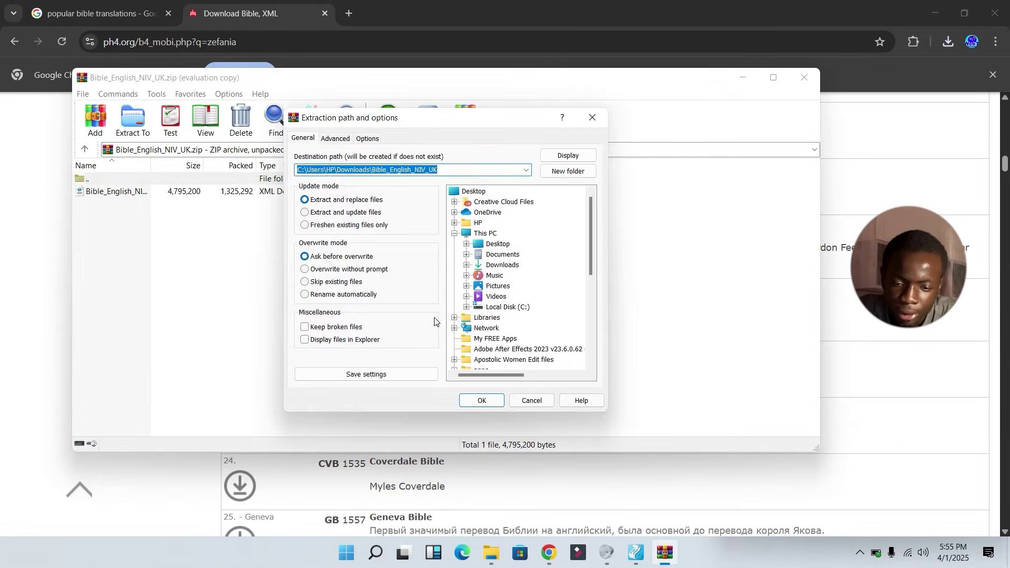
click(496, 244)
click(480, 401)
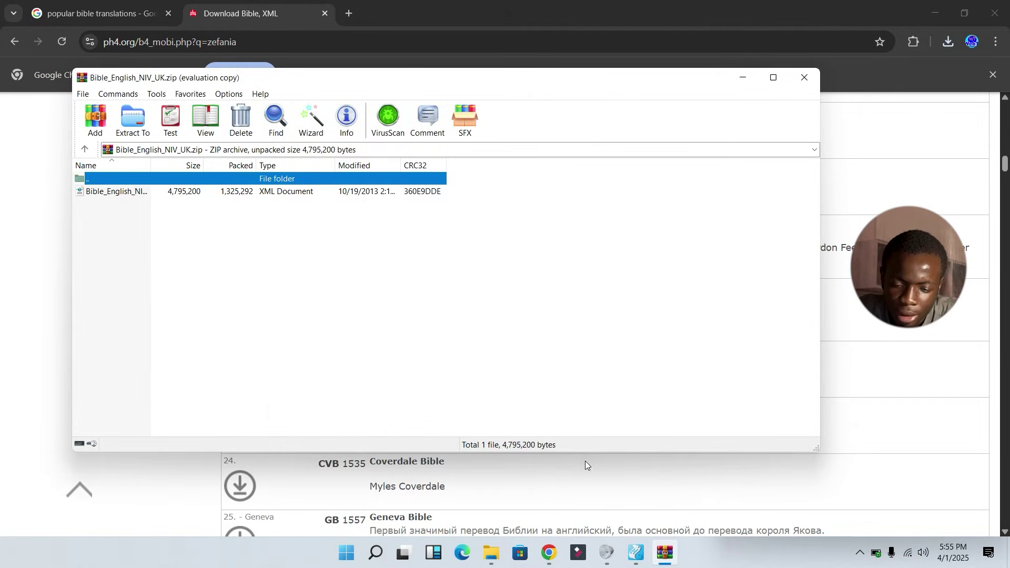
click(643, 565)
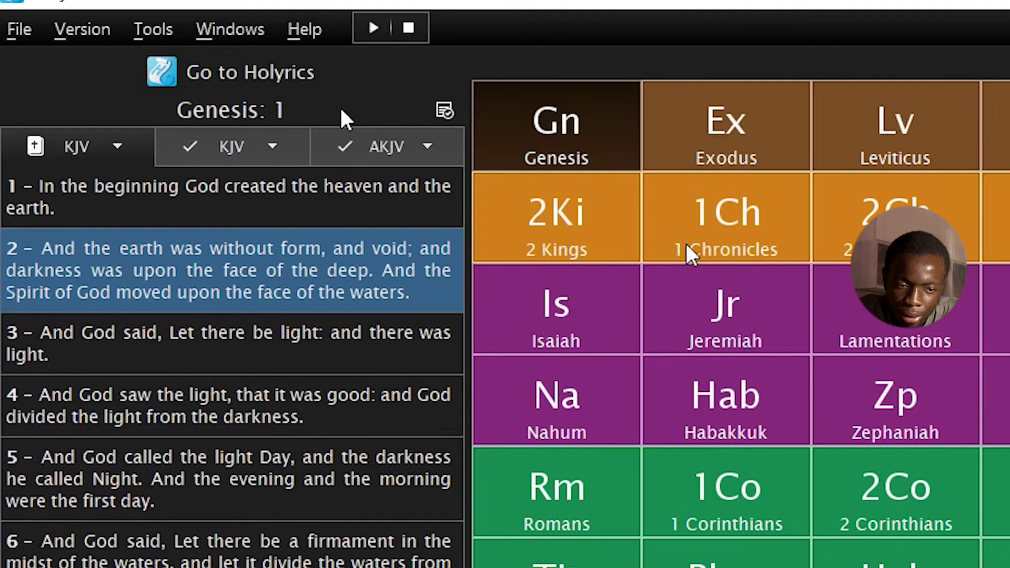
- Import the NIV UK Zefania XML Bible as the new version ENGLISHNIB
click(38, 22)
mouse_move(248, 316)
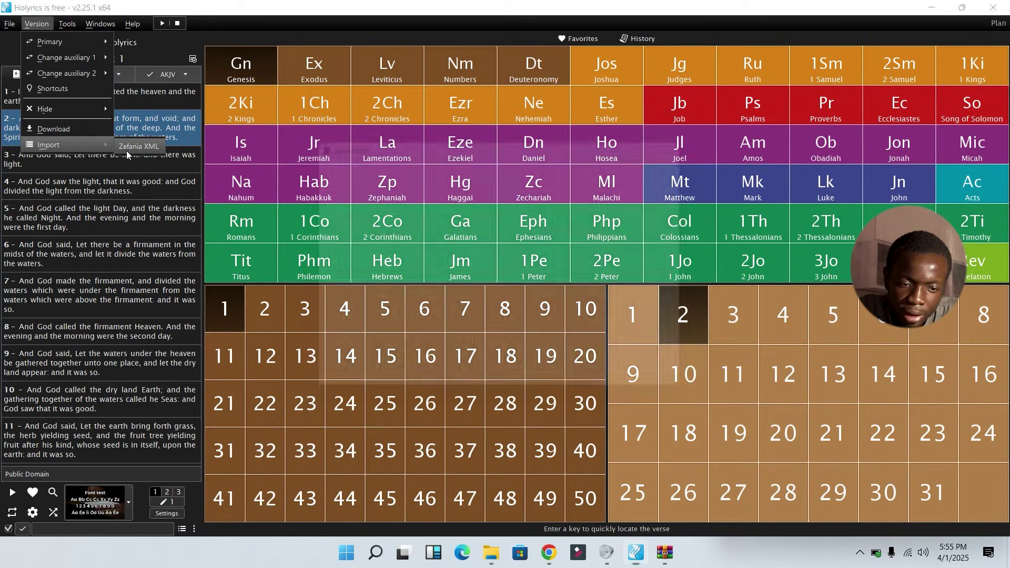
click(303, 316)
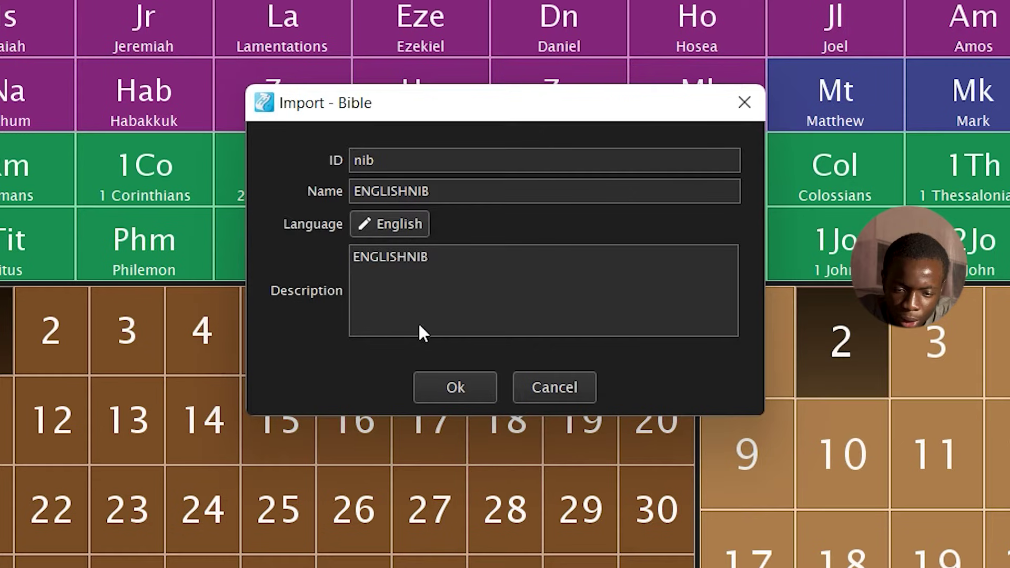
click(442, 390)
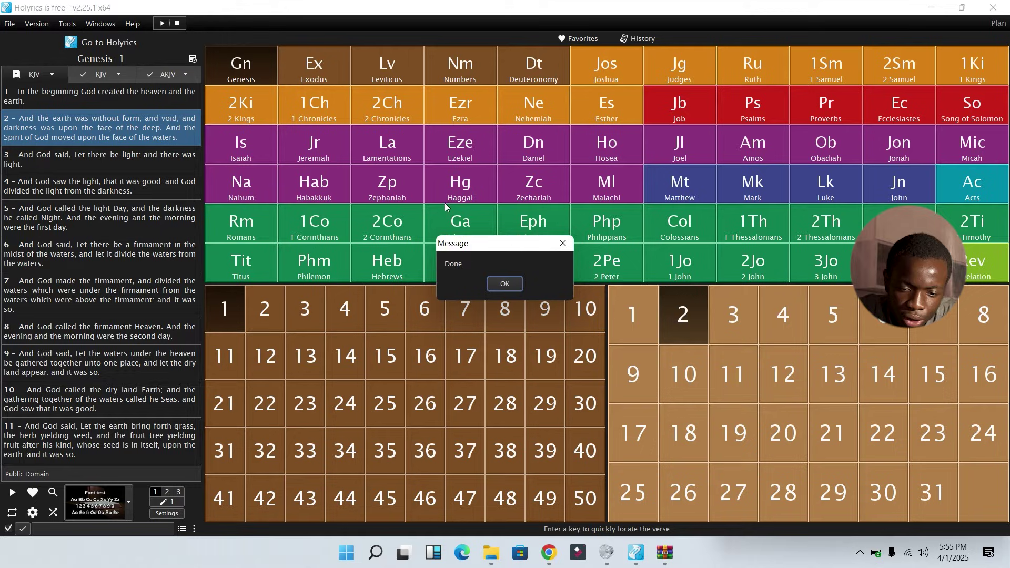
click(506, 285)
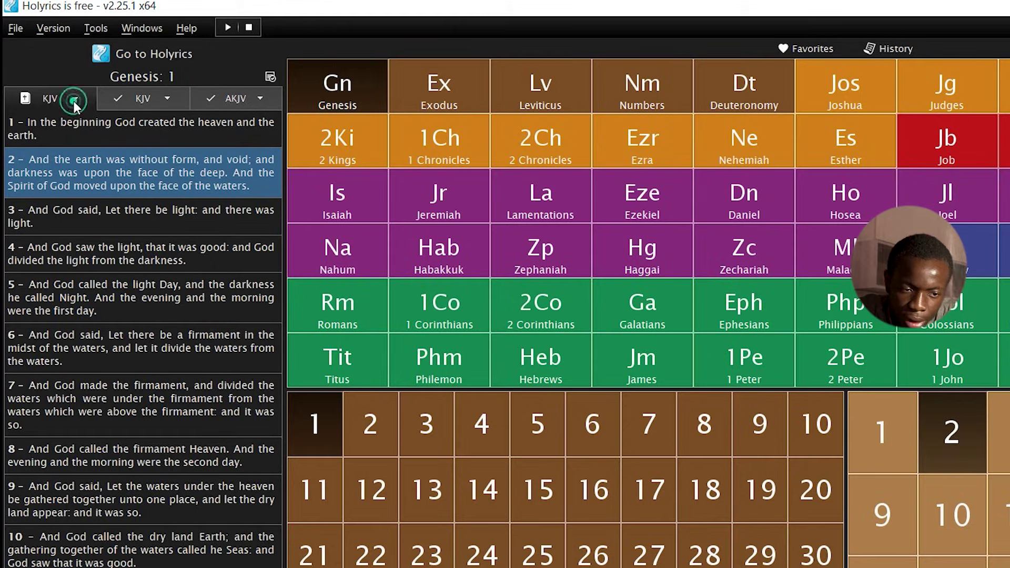
- Check that ENGLISHNIB appears in the version list, then show the History passages
click(52, 77)
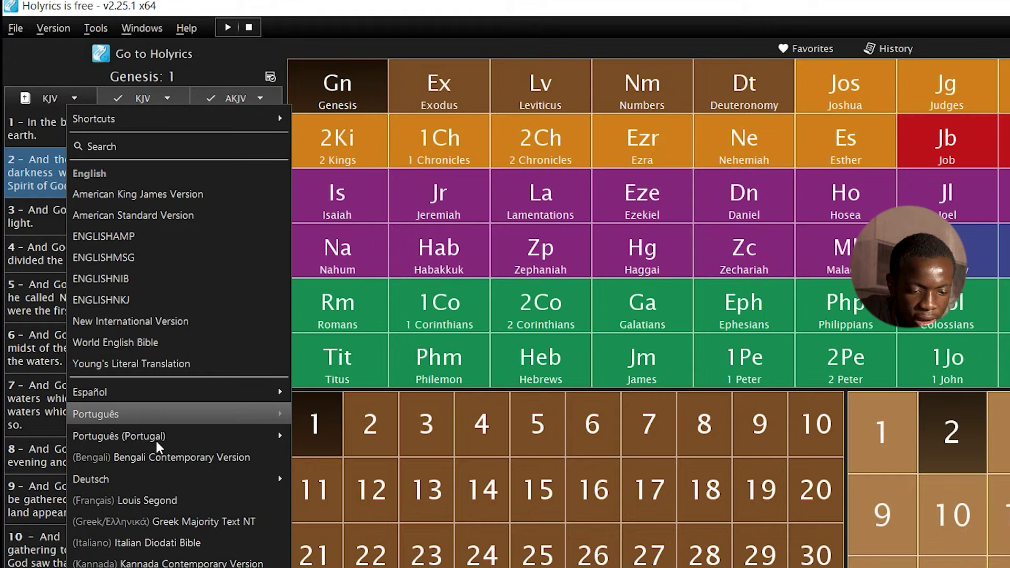
scroll(156, 441, down, 3)
scroll(156, 441, down, 2)
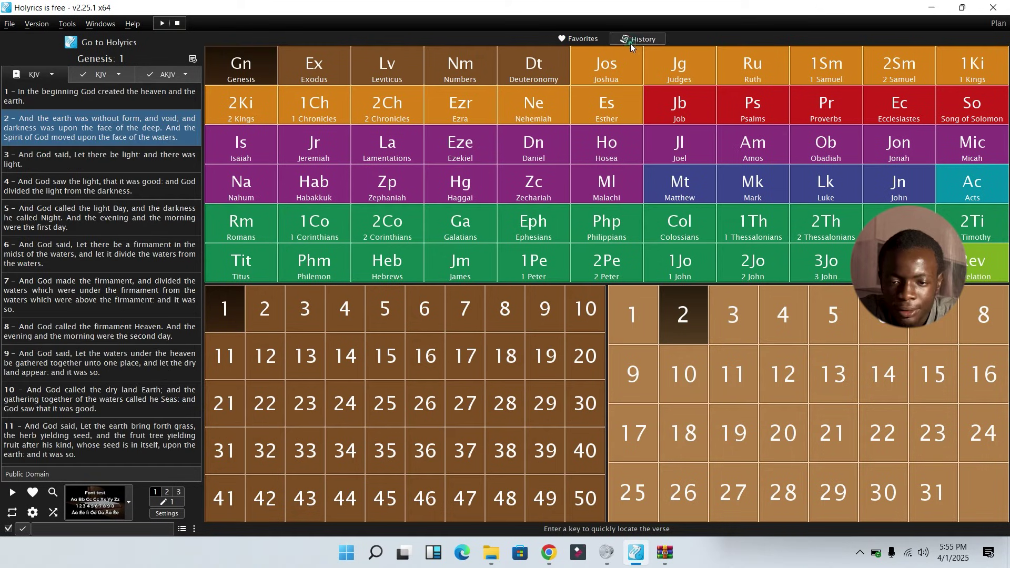
click(884, 49)
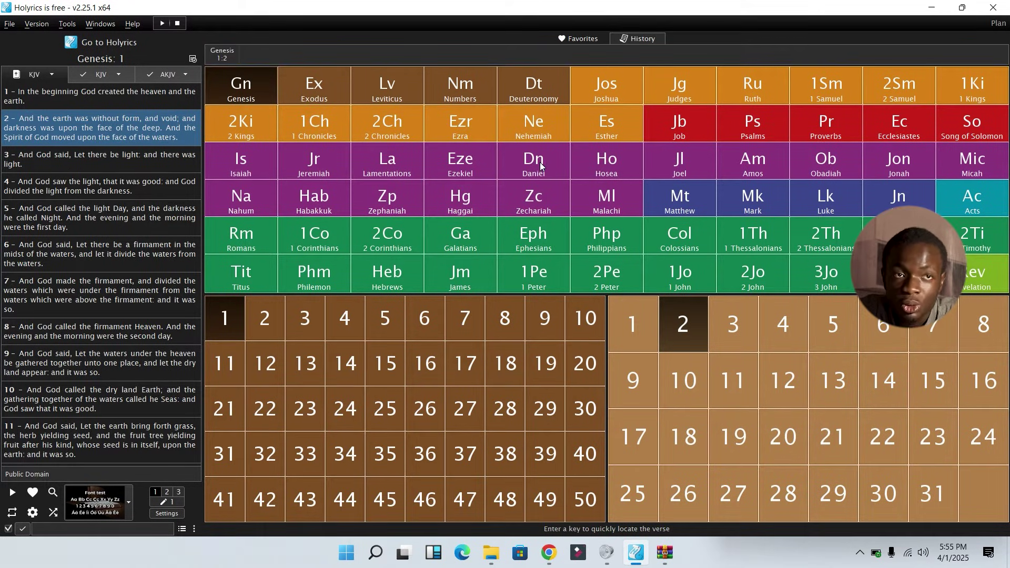
- Add Leviticus 2:1 to the favourites
click(404, 97)
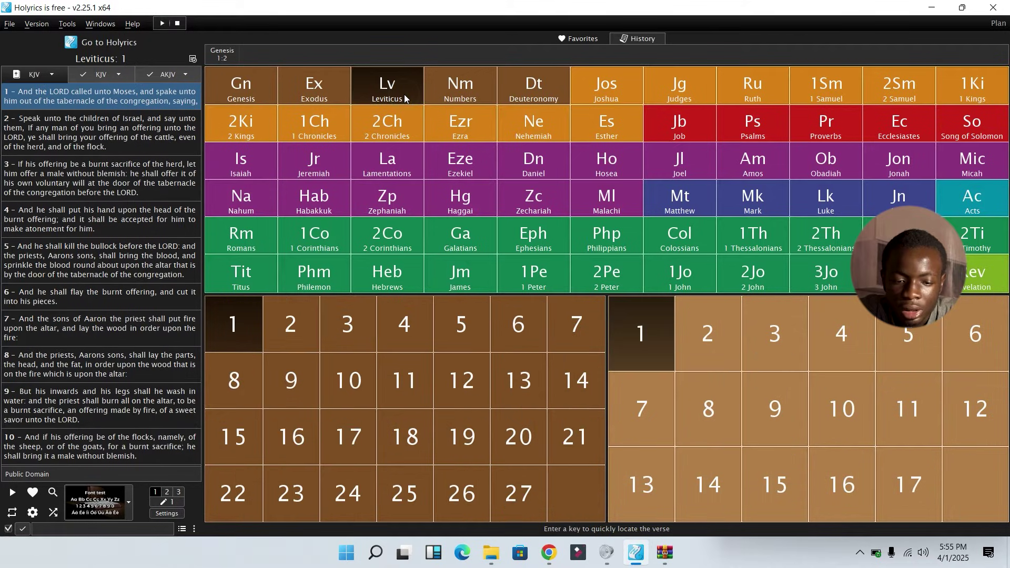
click(286, 323)
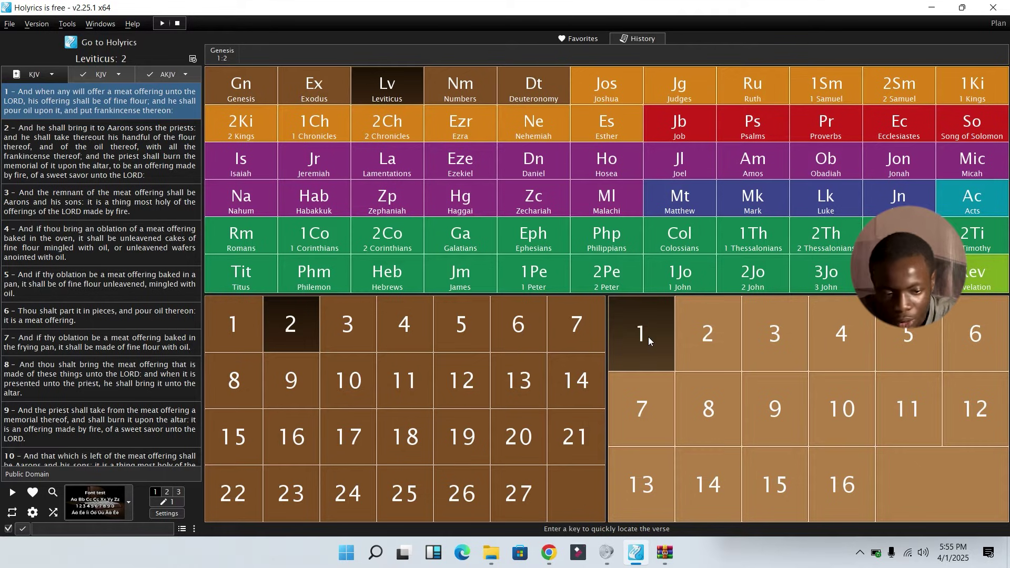
click(31, 500)
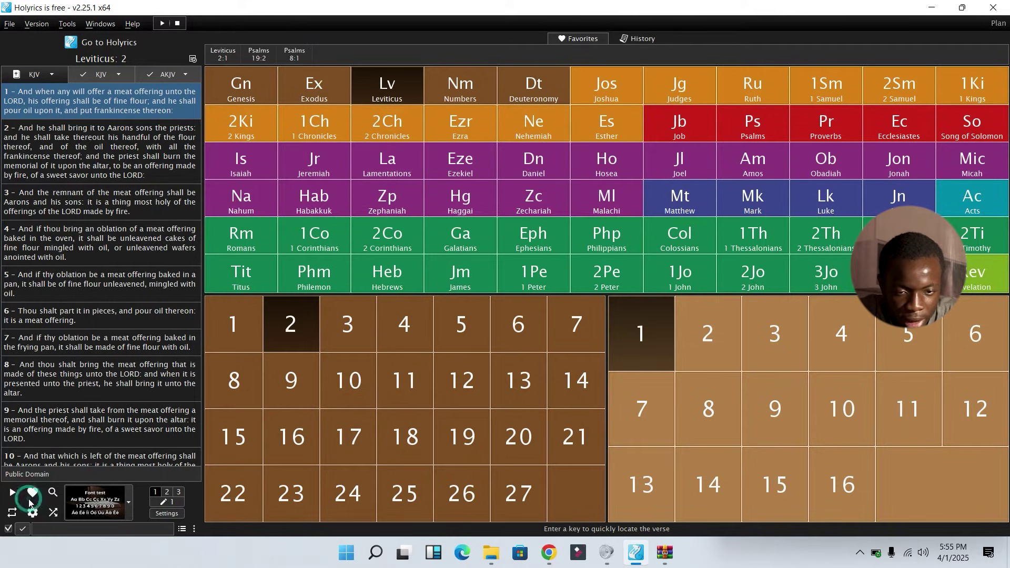
- Favourite Numbers 1:12, then reopen Leviticus 2:1 and show the History list
click(479, 89)
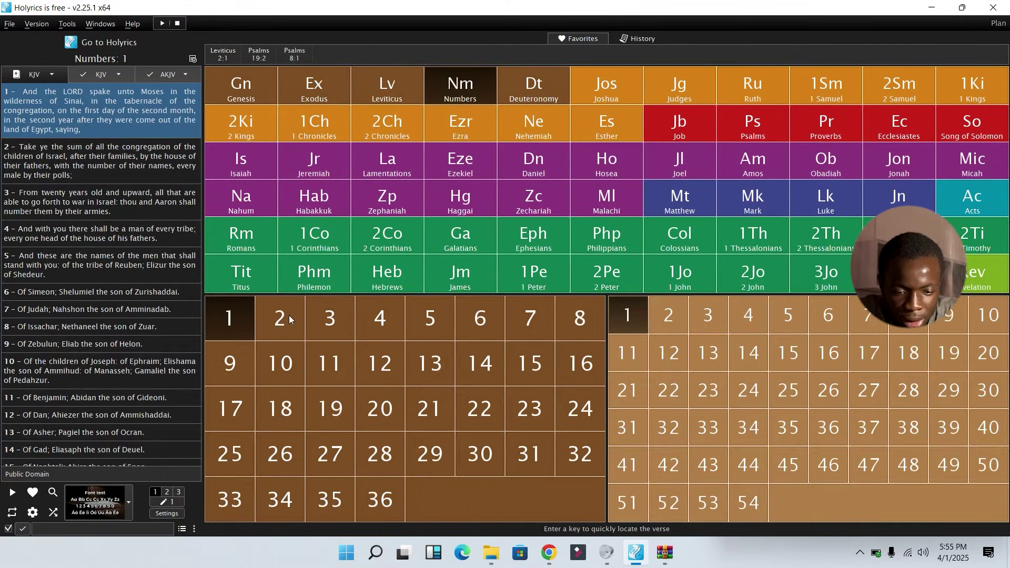
click(668, 341)
click(31, 493)
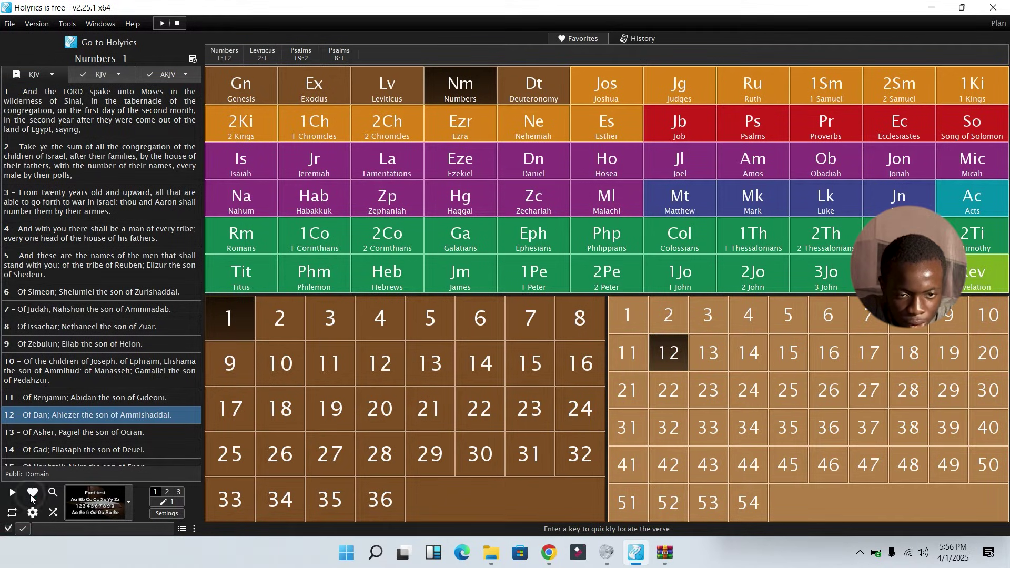
click(266, 55)
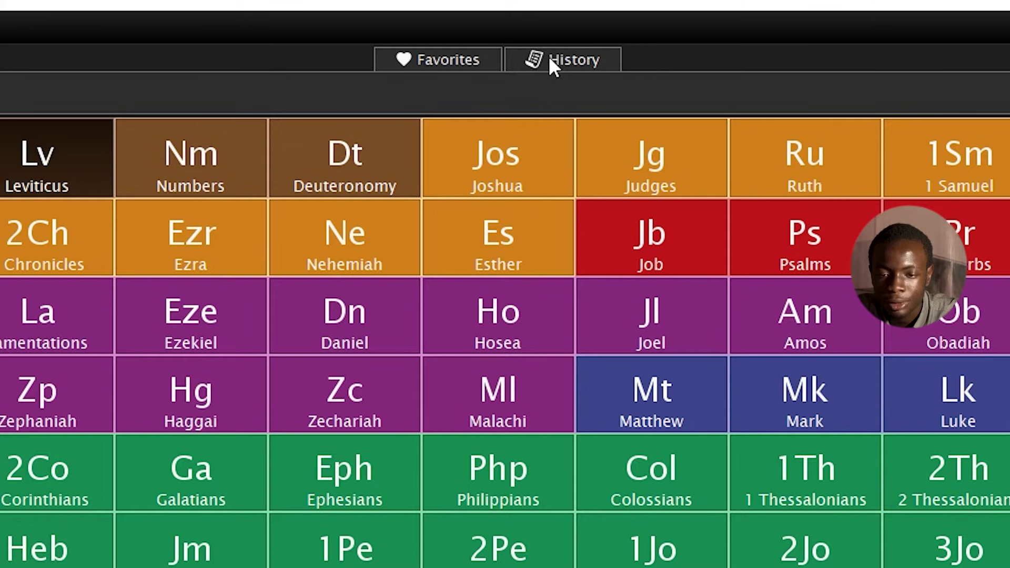
click(550, 59)
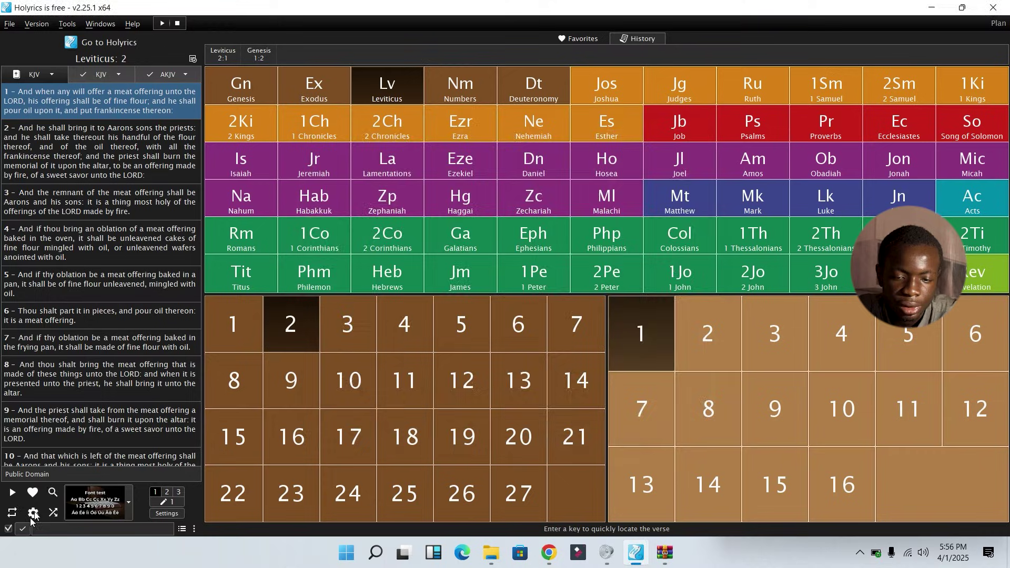
click(32, 513)
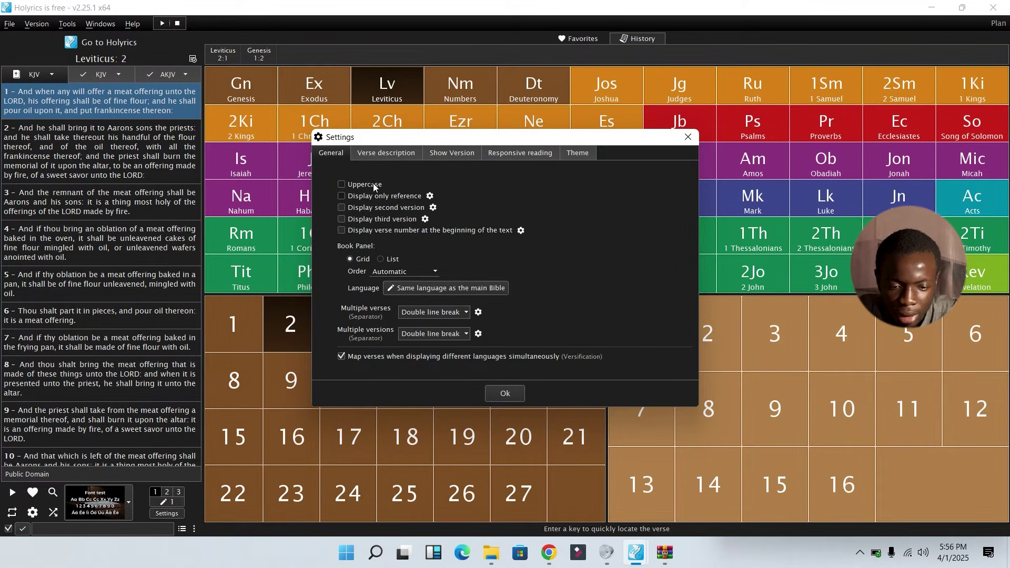
click(386, 152)
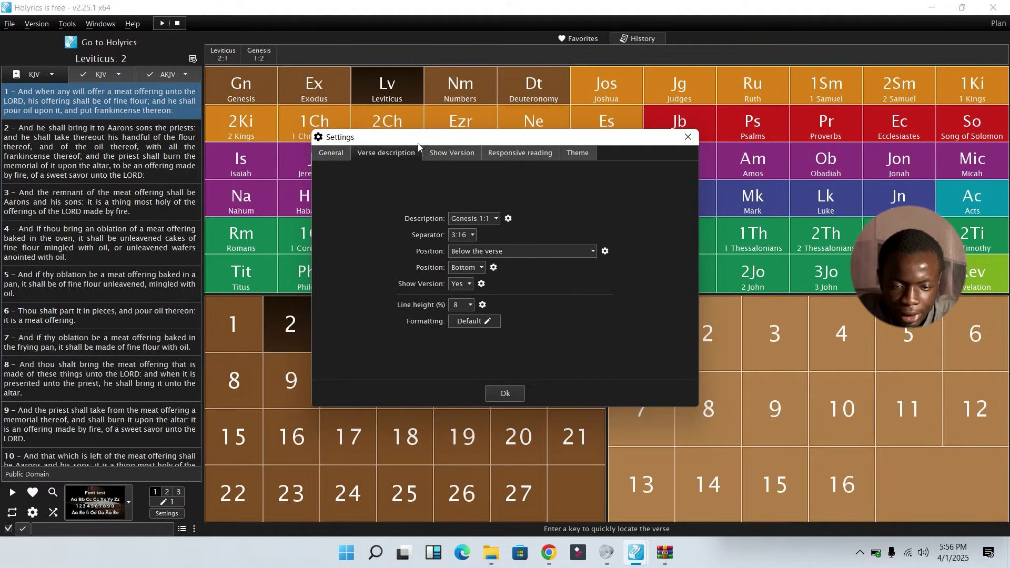
click(478, 218)
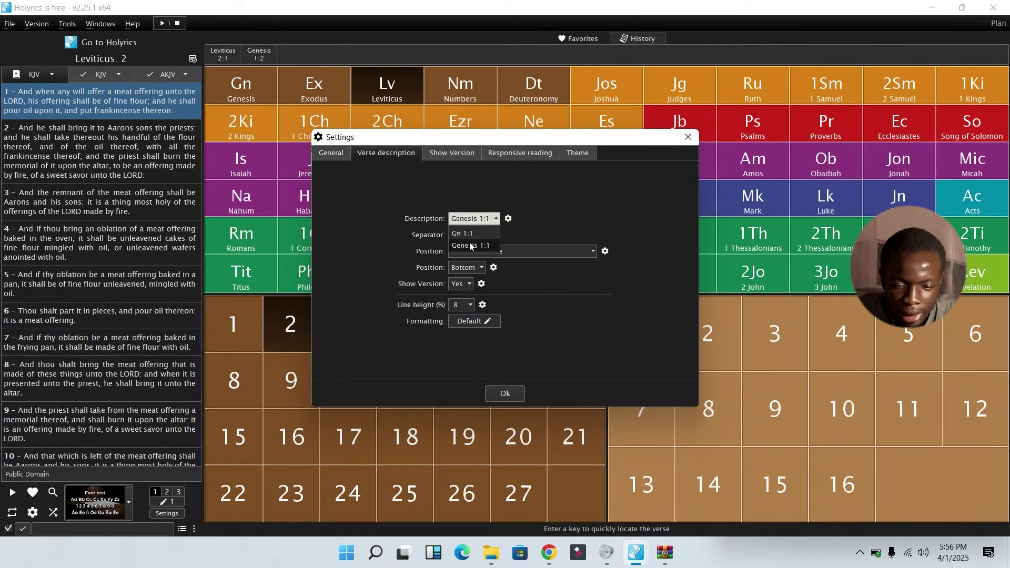
click(565, 221)
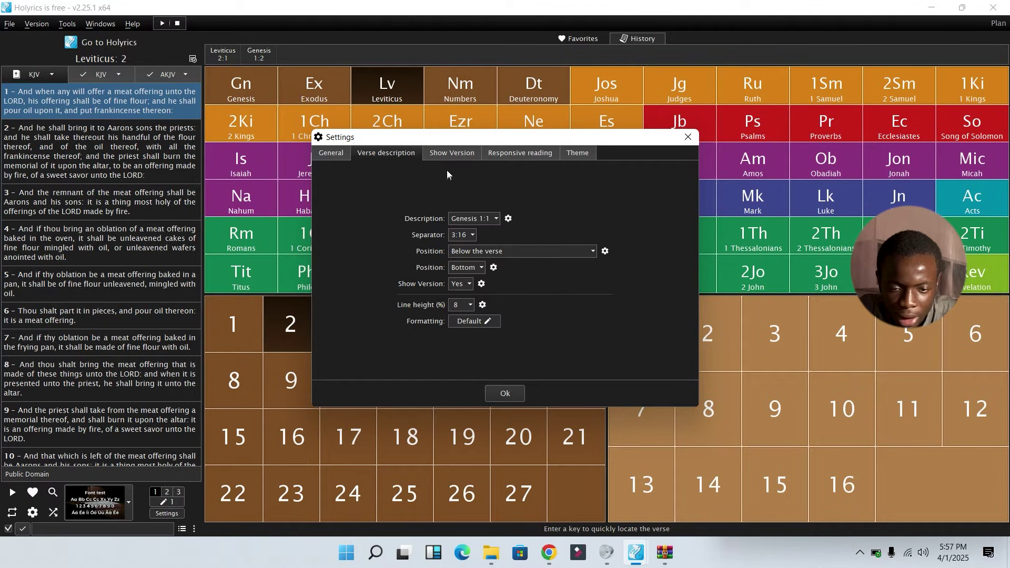
click(441, 157)
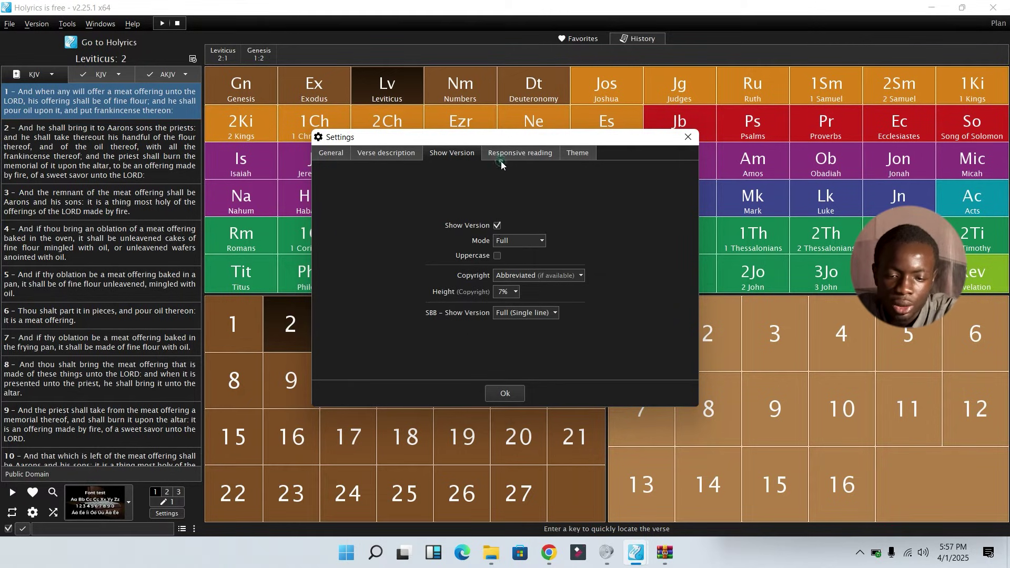
click(430, 156)
click(376, 153)
key(Escape)
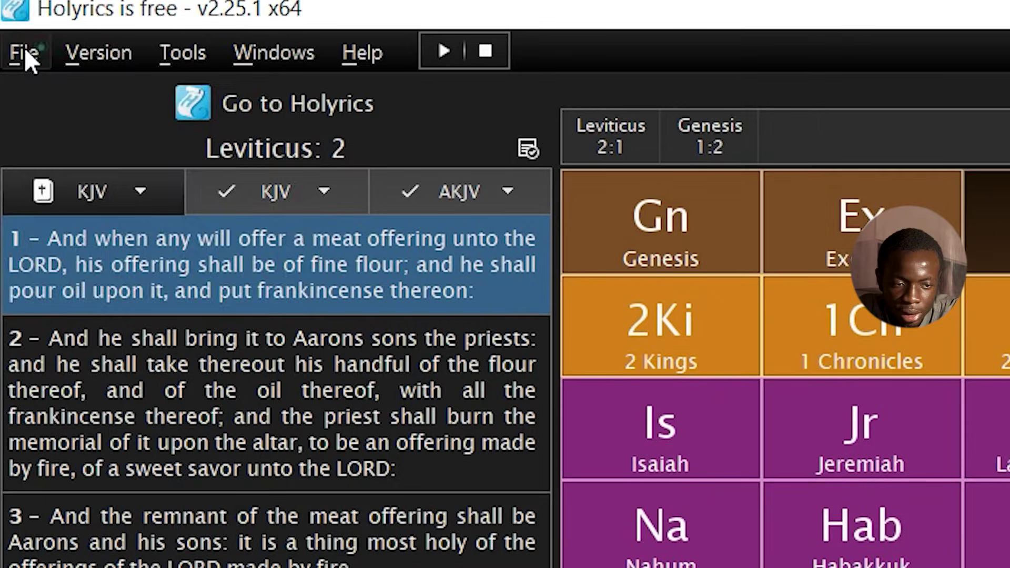
- In Display settings' Transition Effect, set the Bible slide transition to Random
click(11, 25)
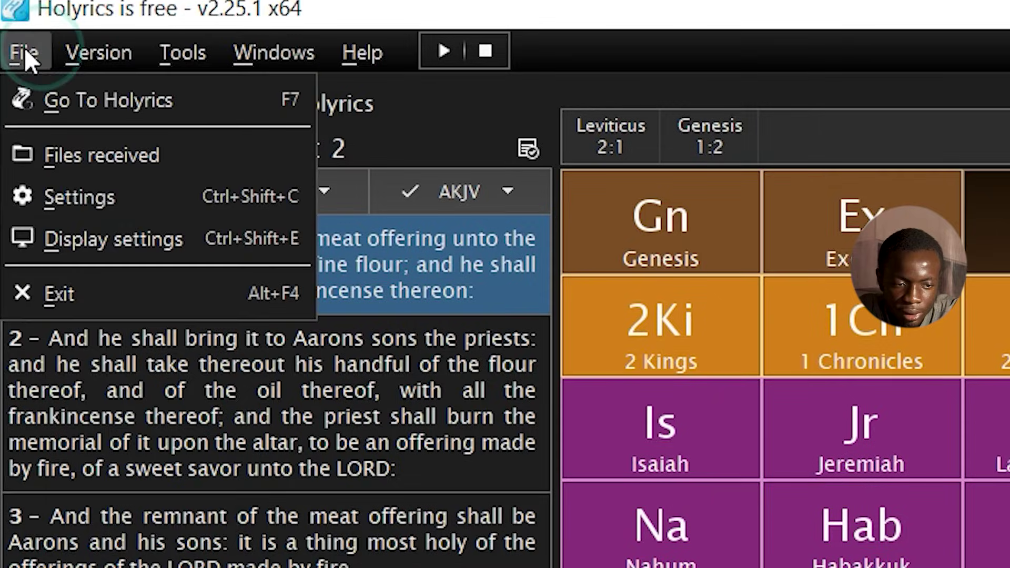
click(74, 240)
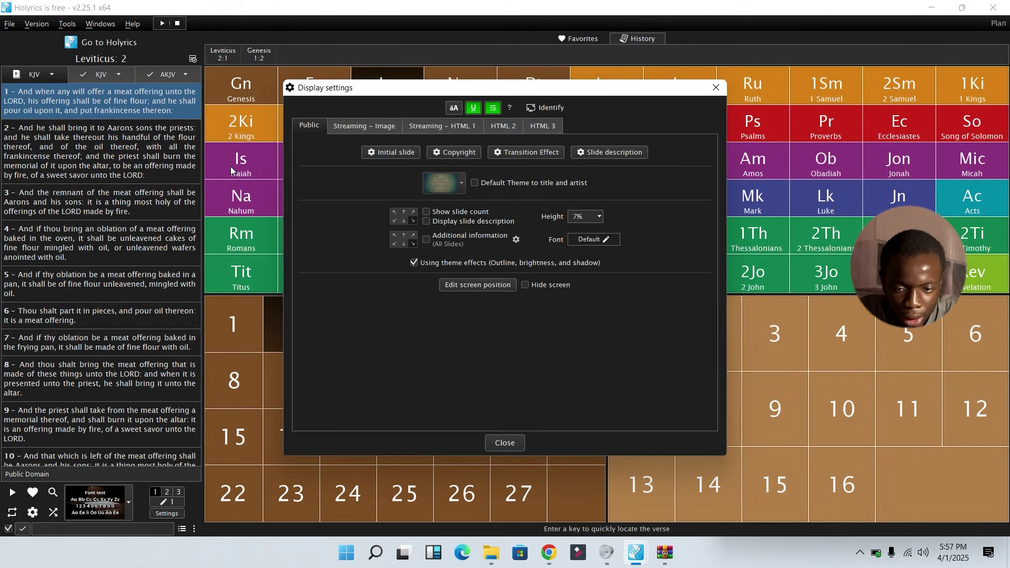
click(521, 155)
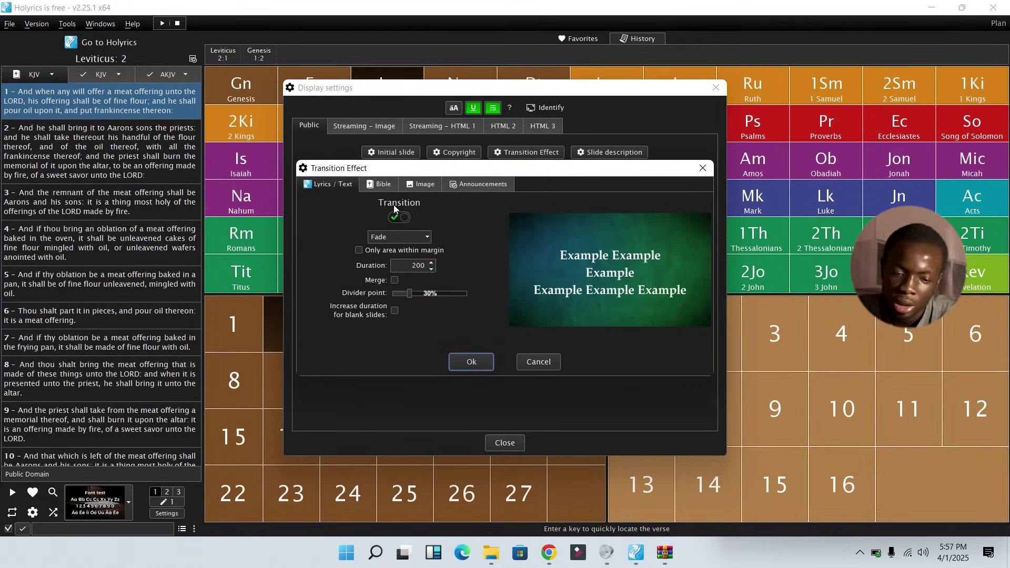
click(380, 186)
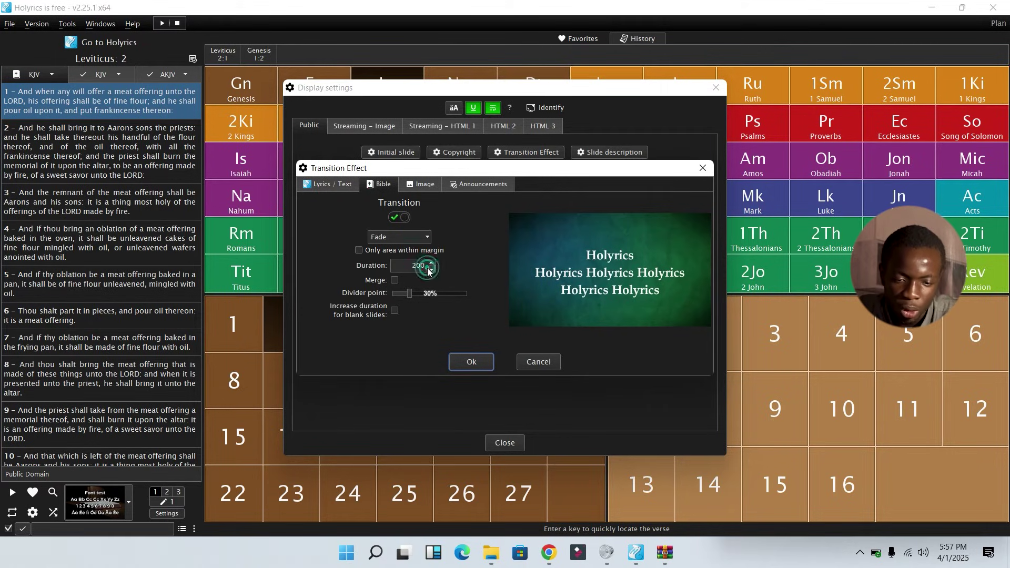
click(387, 239)
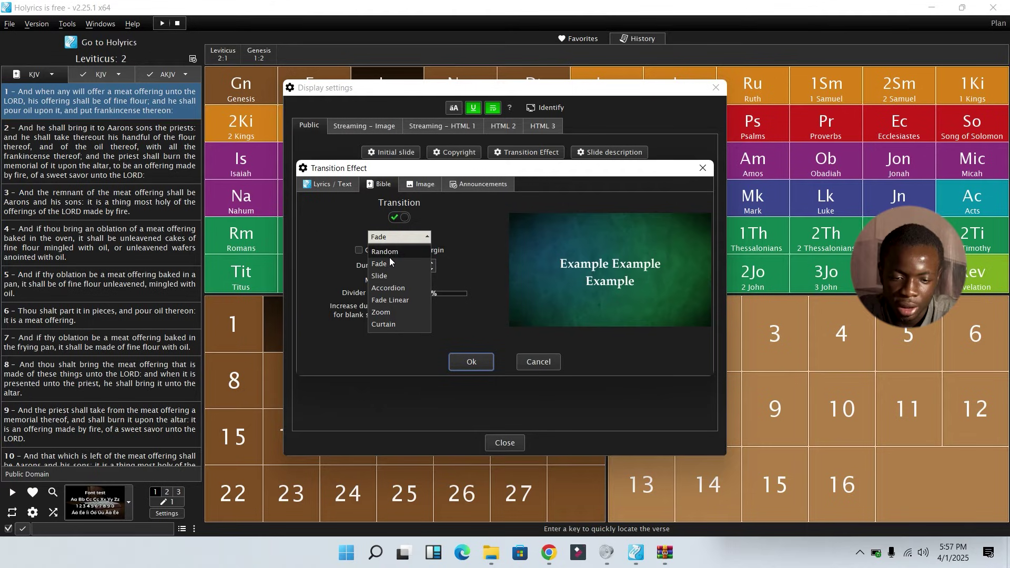
click(390, 260)
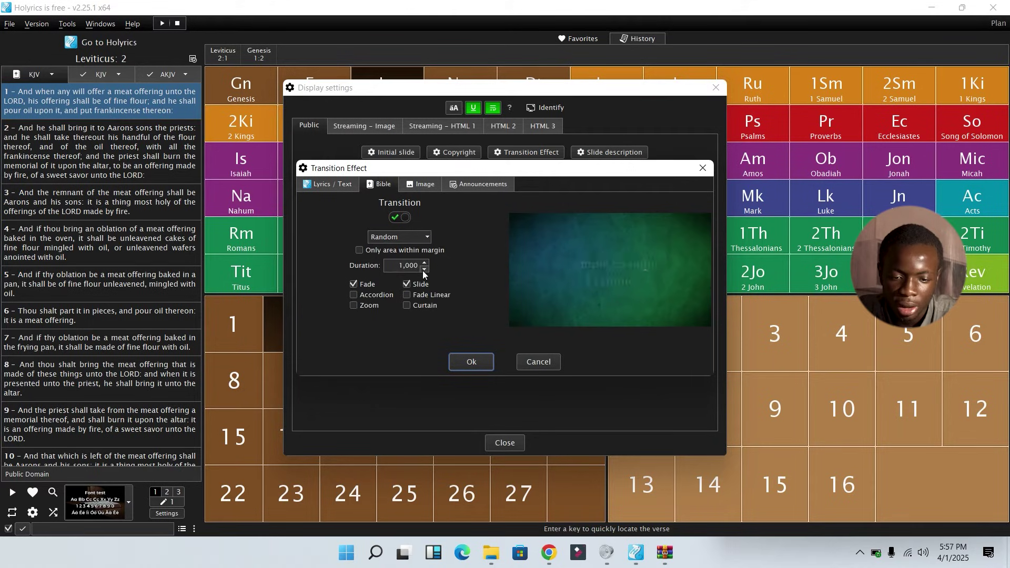
- Lower the transition duration to 200, then cancel without keeping the changes
click(424, 270)
click(425, 269)
click(424, 270)
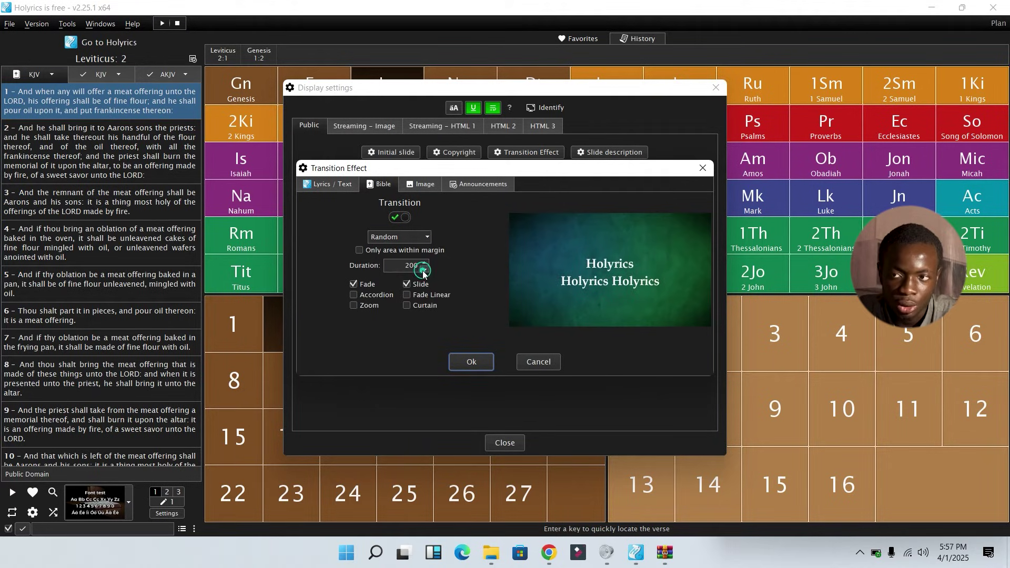
click(424, 270)
click(424, 269)
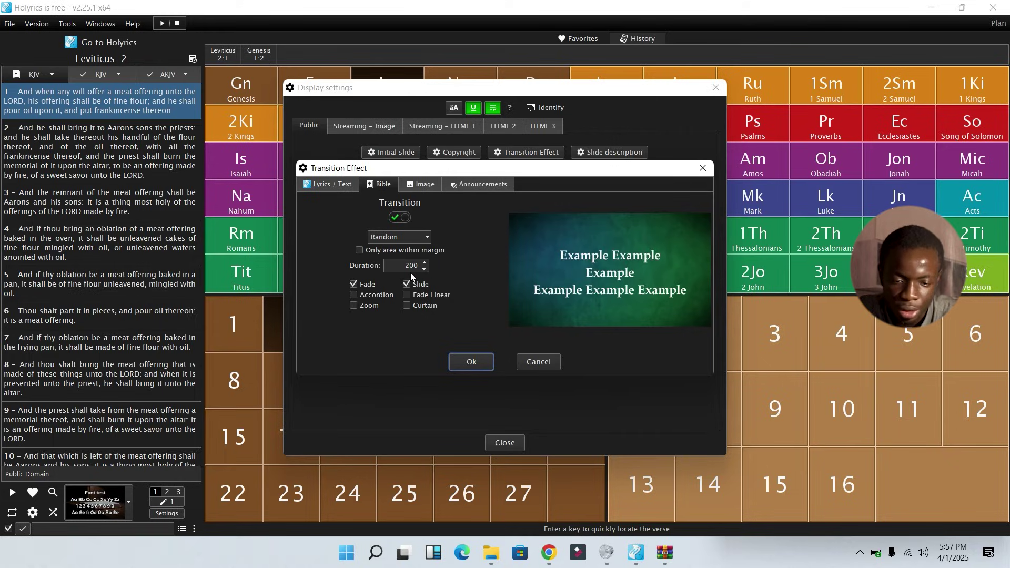
click(540, 363)
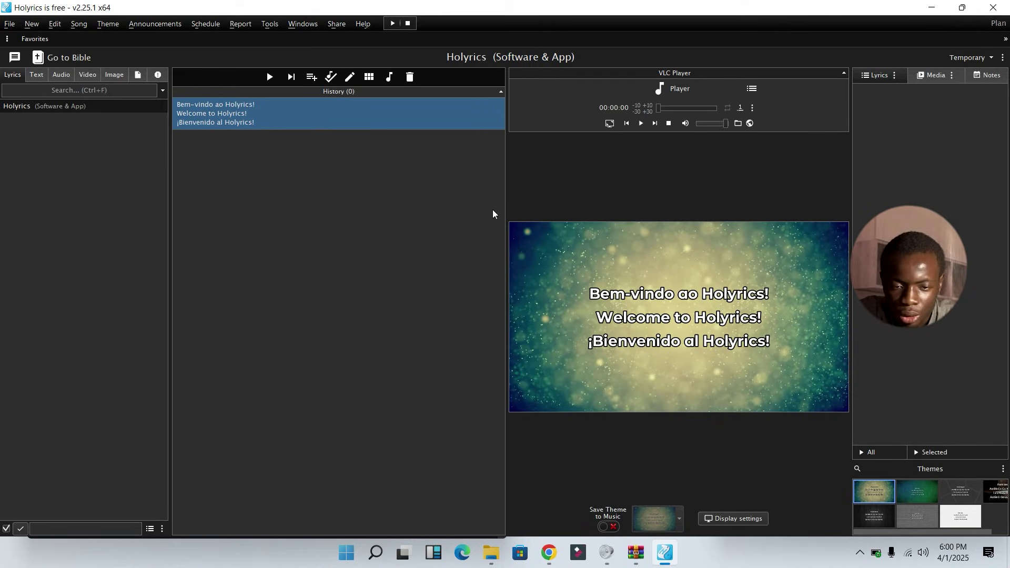
- Create a new song with Save Theme to Music enabled
click(31, 24)
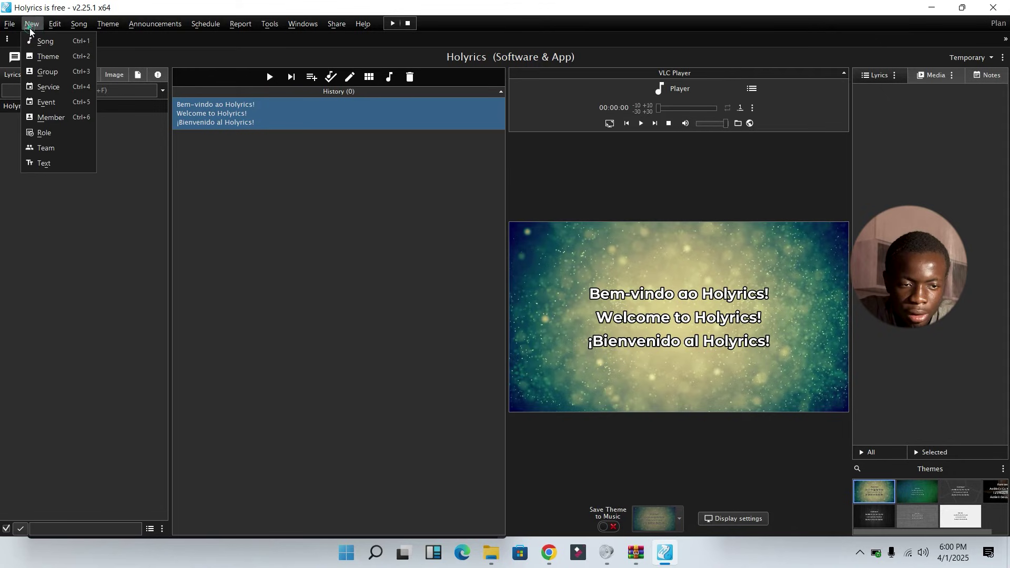
click(37, 42)
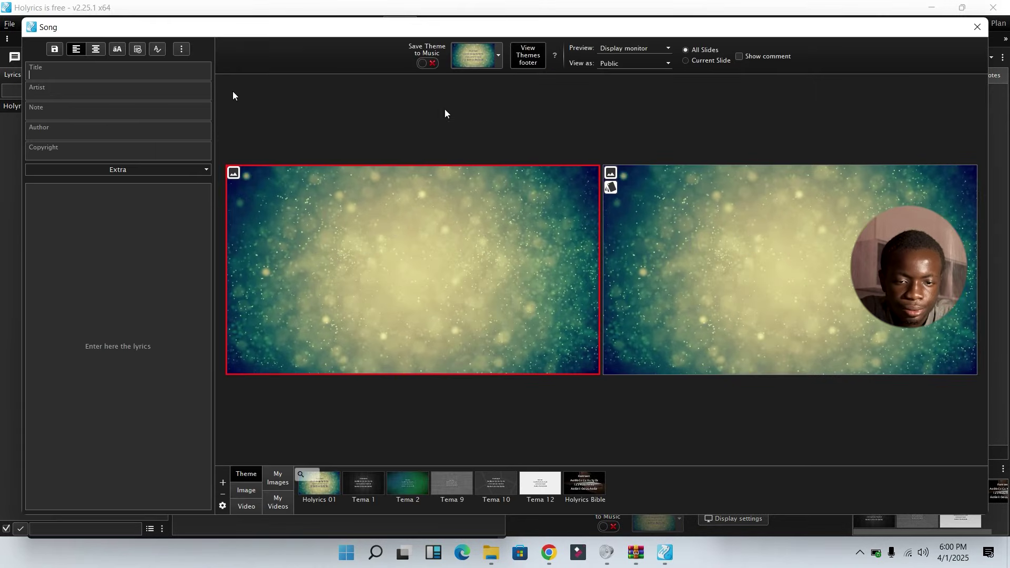
click(431, 63)
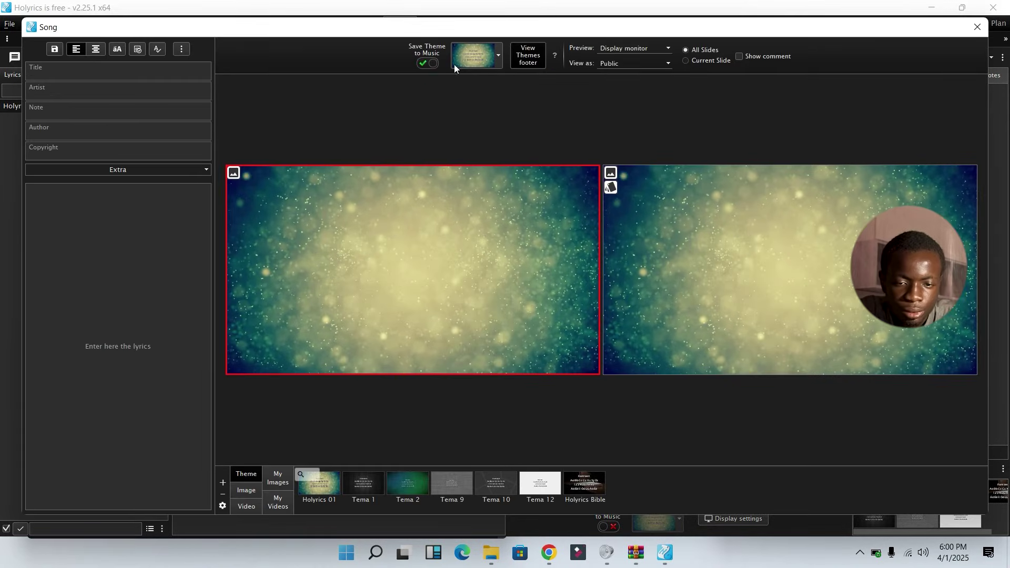
click(472, 64)
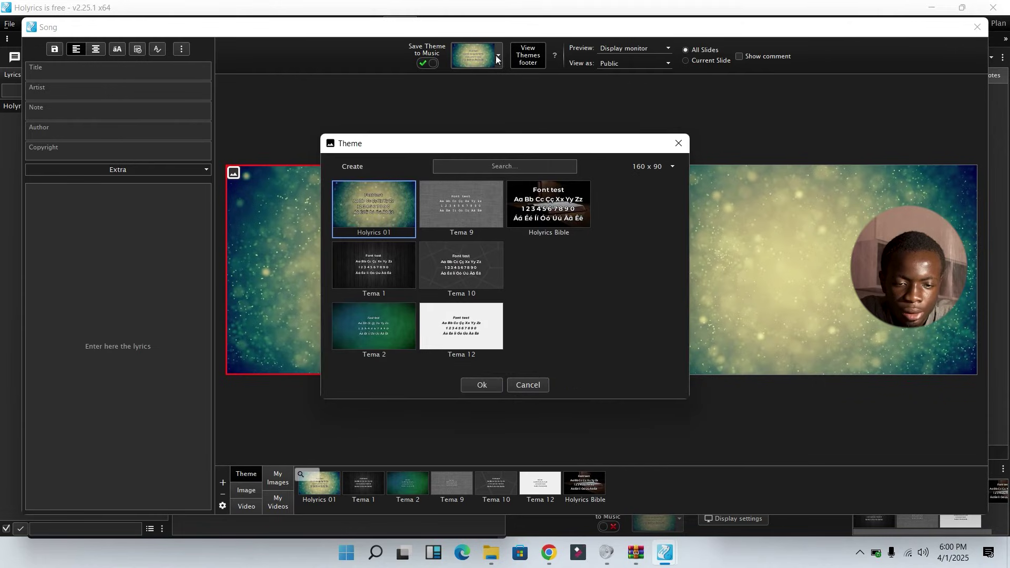
- Clone the Holyrics Bible theme, give it an imported photo background, and save it
click(545, 206)
right_click(546, 206)
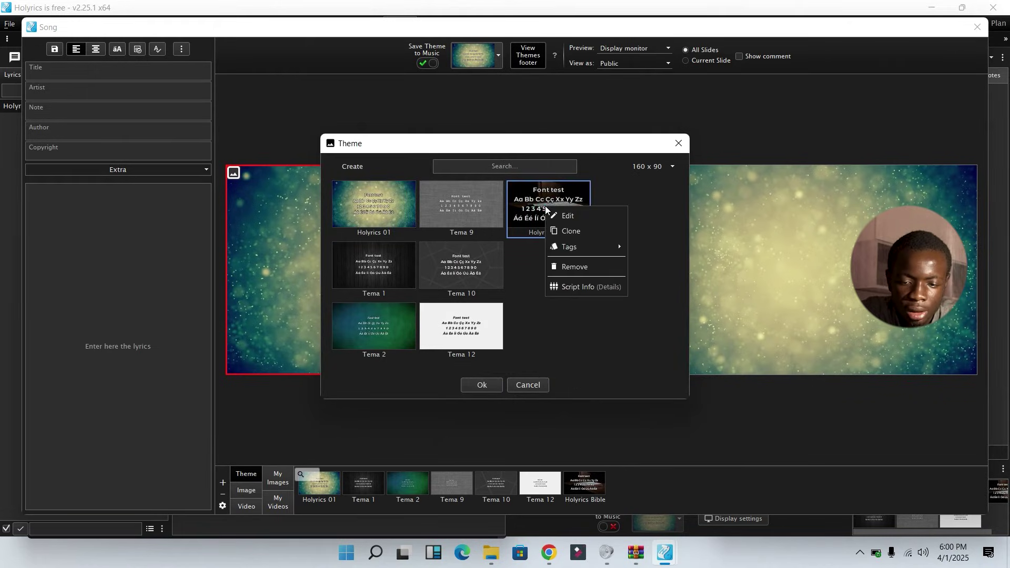
click(570, 231)
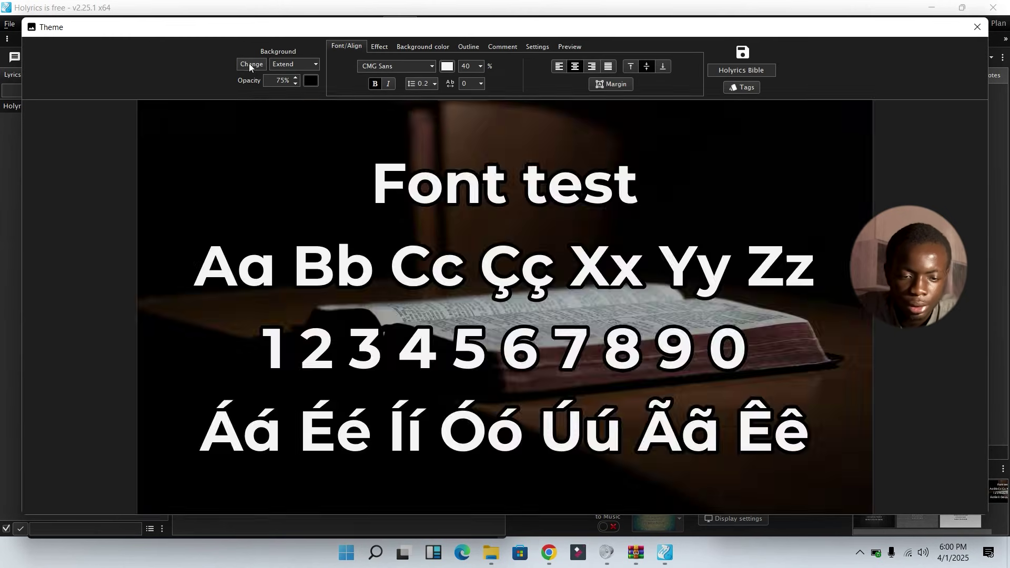
click(250, 65)
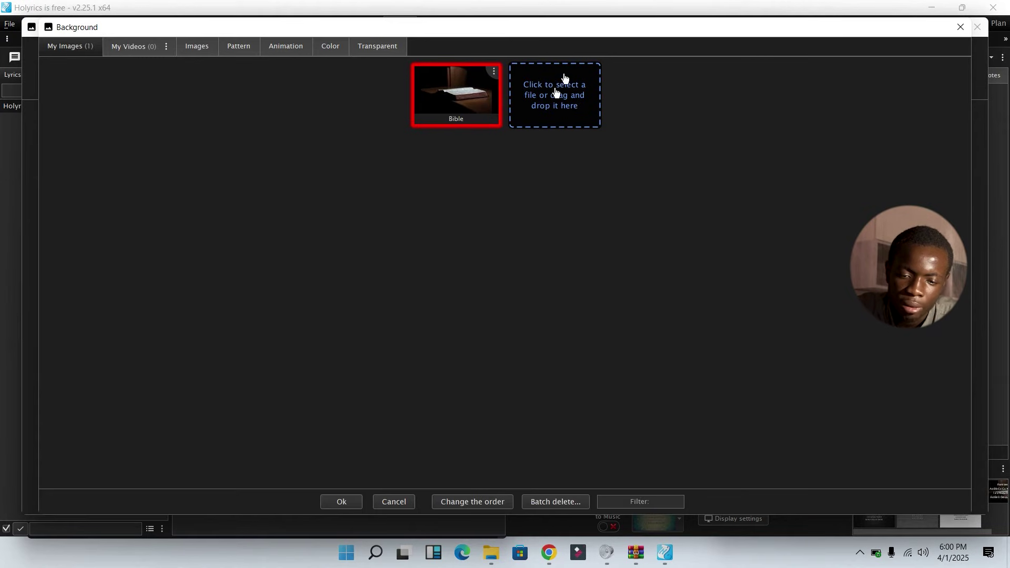
click(491, 553)
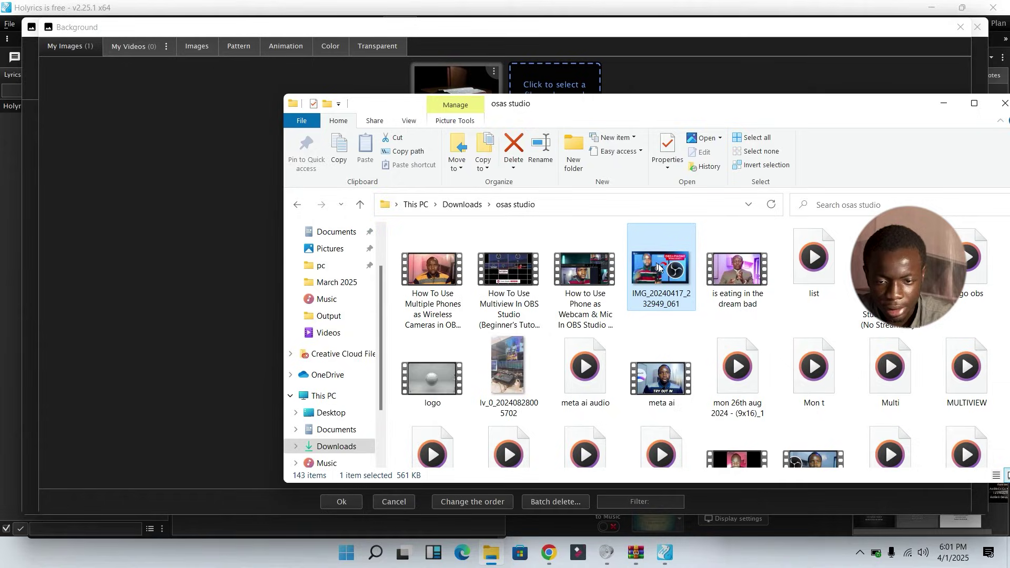
drag(661, 269, 550, 71)
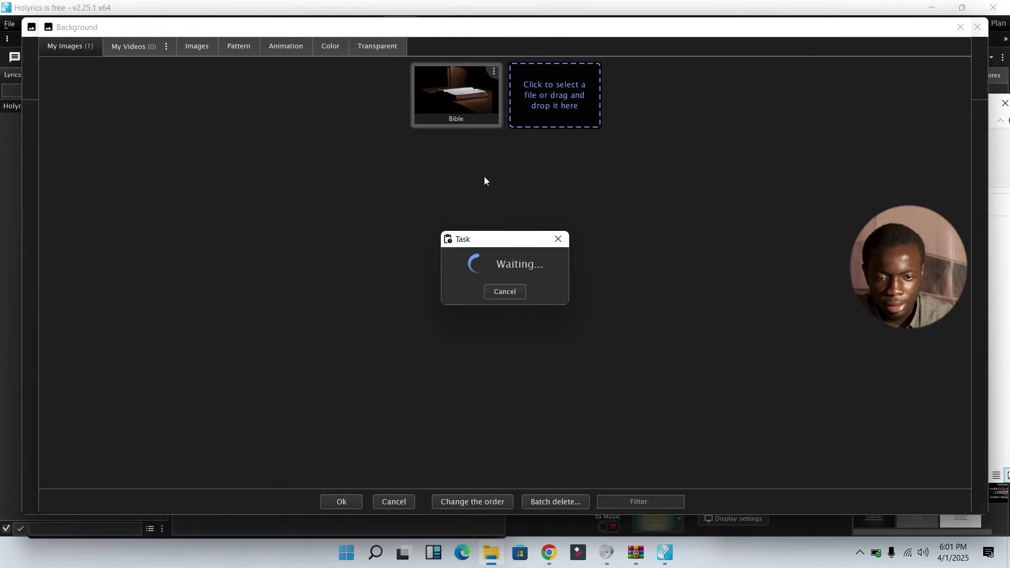
double_click(464, 78)
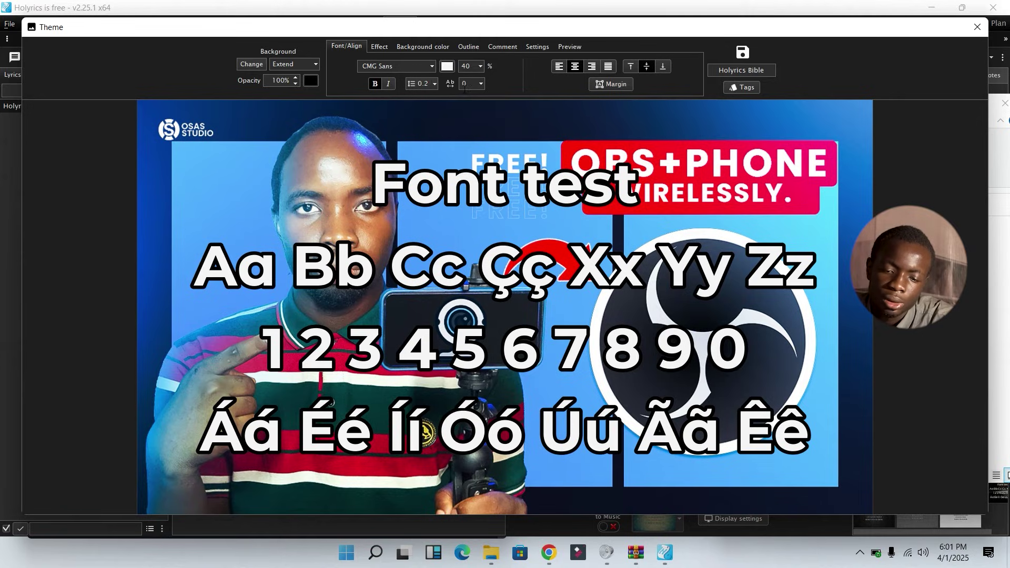
click(742, 52)
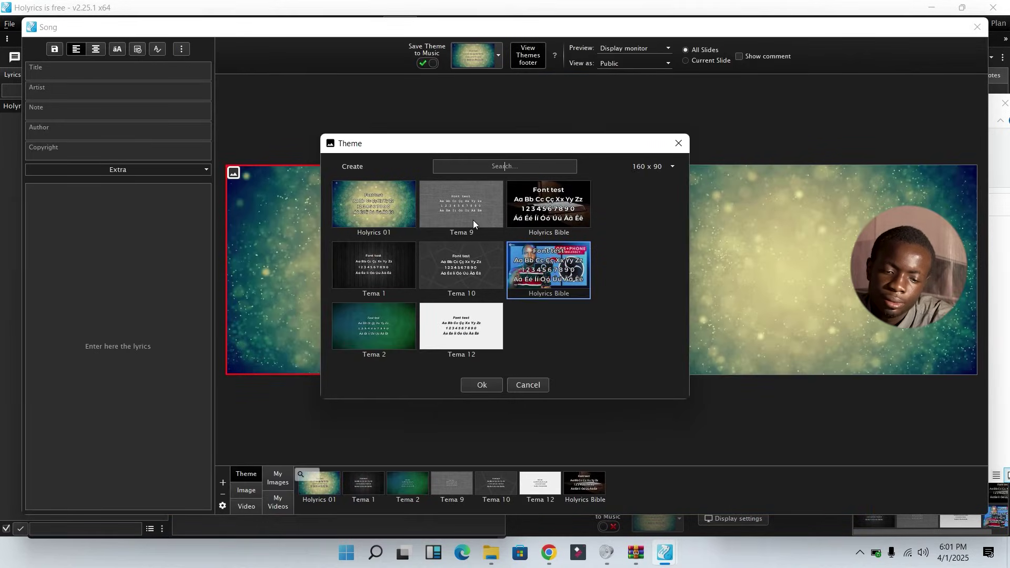
- Apply the photo theme, title the song 'offering', save it, and project its slide live
double_click(570, 289)
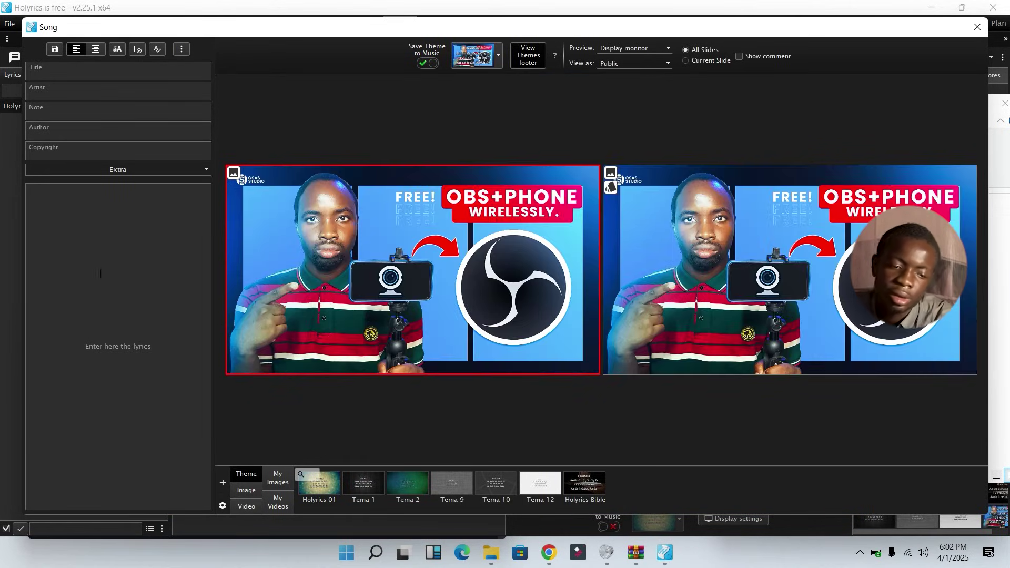
click(81, 78)
text(of)
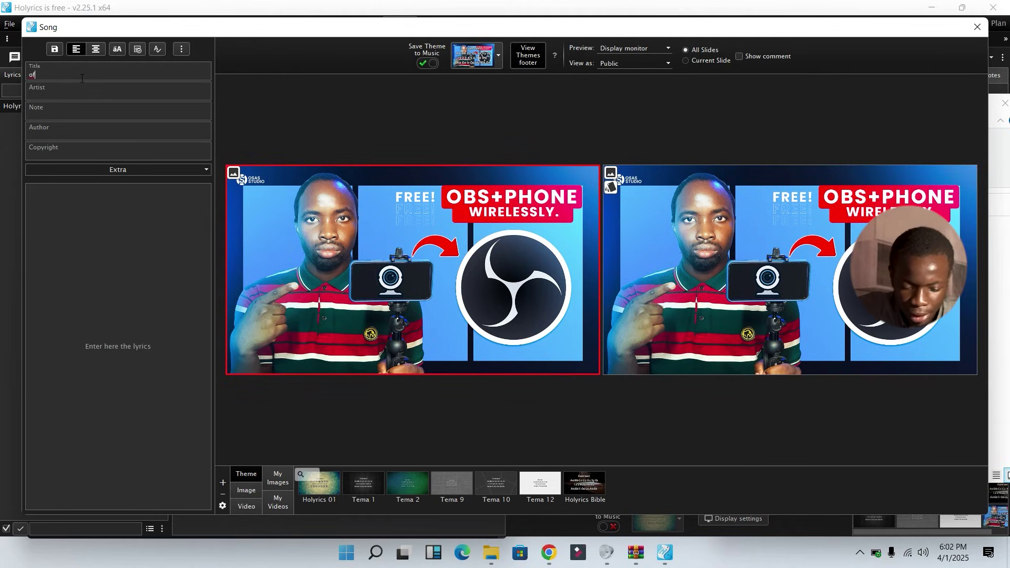
text(fering)
click(71, 236)
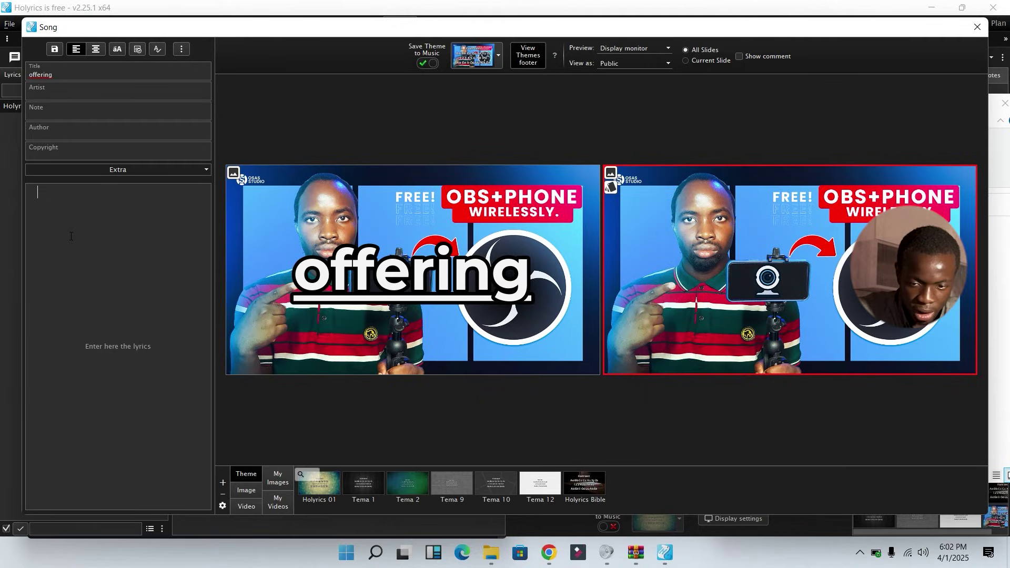
click(58, 52)
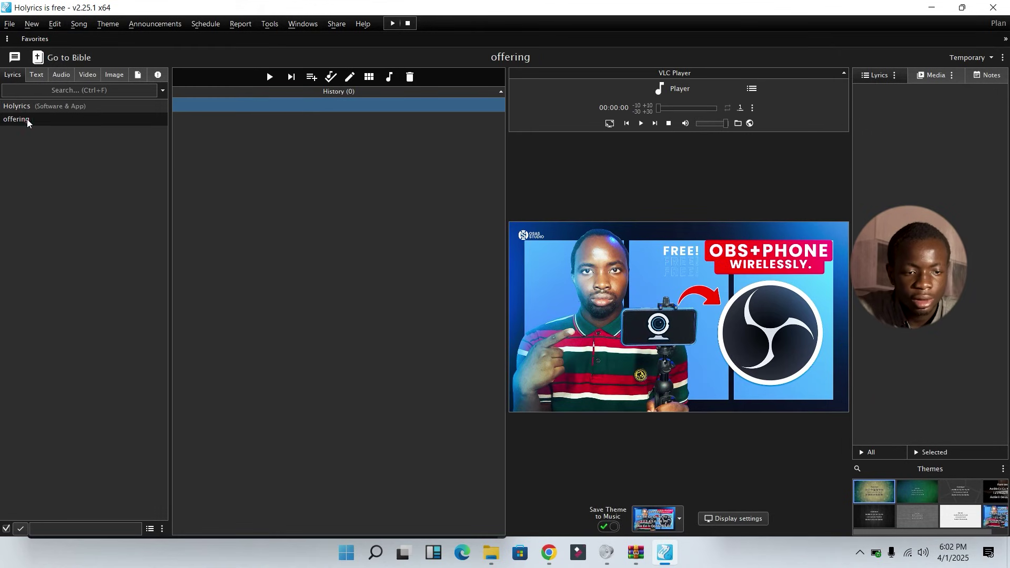
click(27, 119)
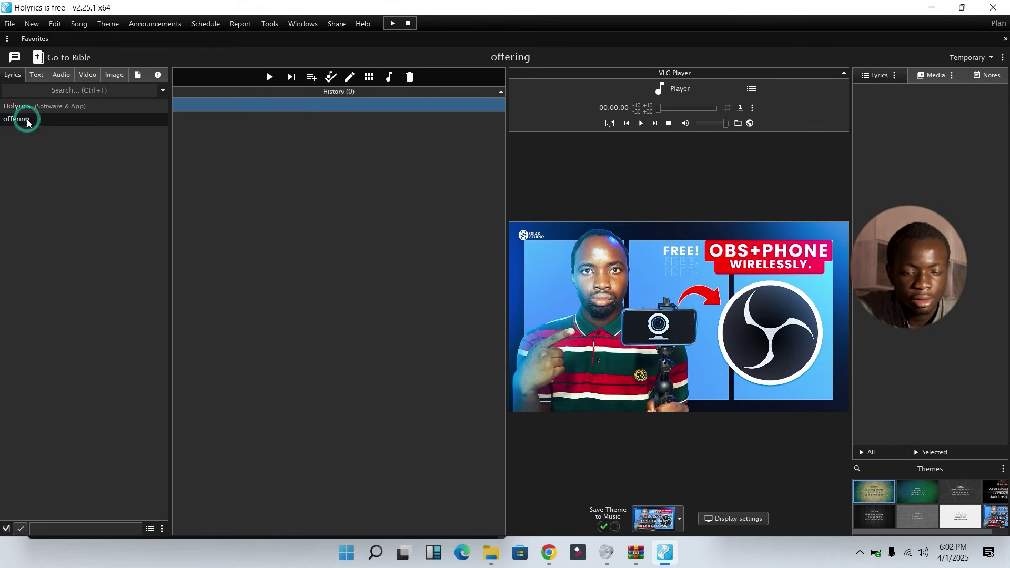
click(213, 108)
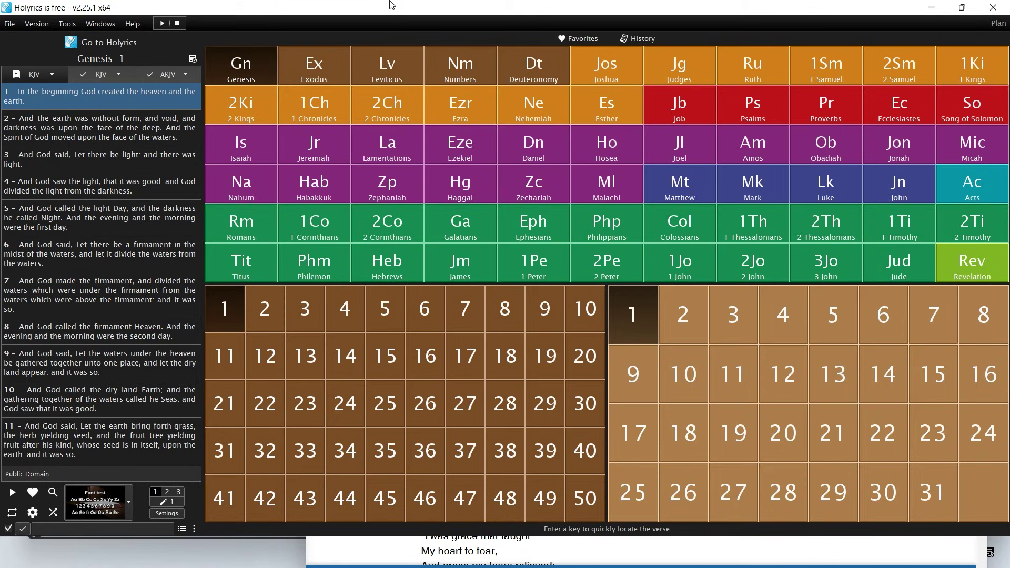
- Quick-locate Galatians 1:2 with 'ga12', then type 'phile13' for Philemon 1:3
click(509, 109)
text(ga)
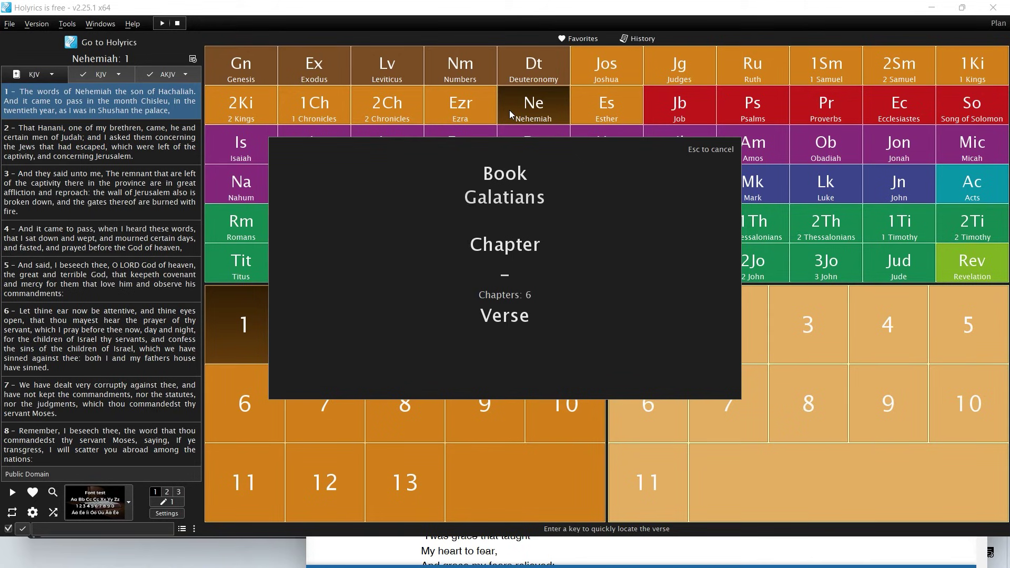
text(1)
text(2)
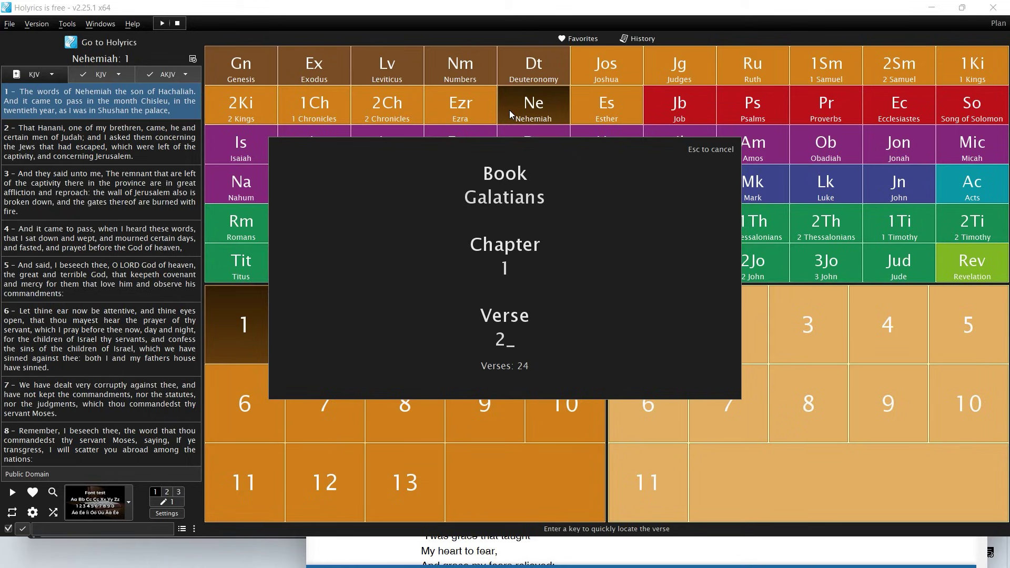
key(Return)
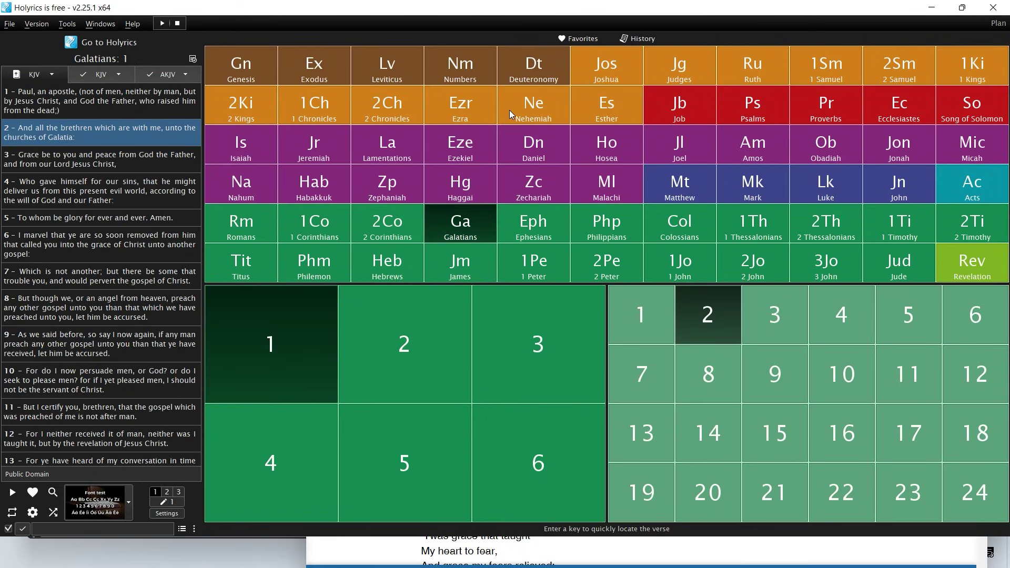
text(Phi)
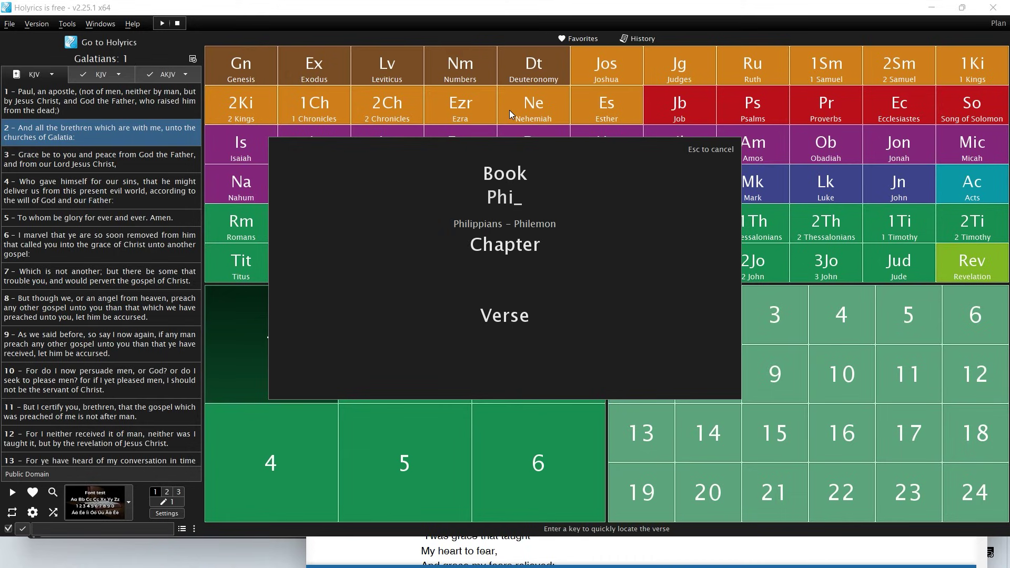
text(le)
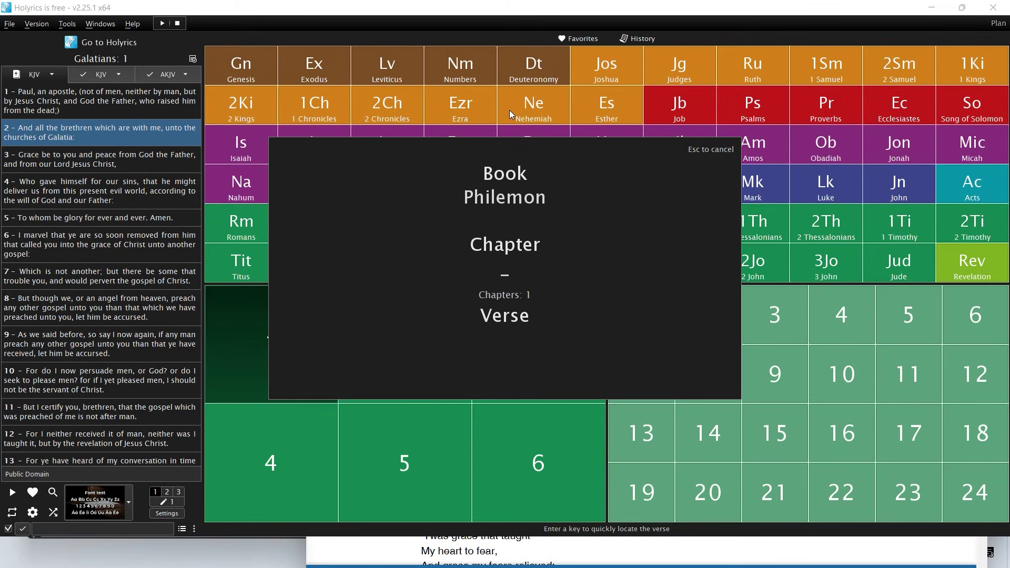
text(13)
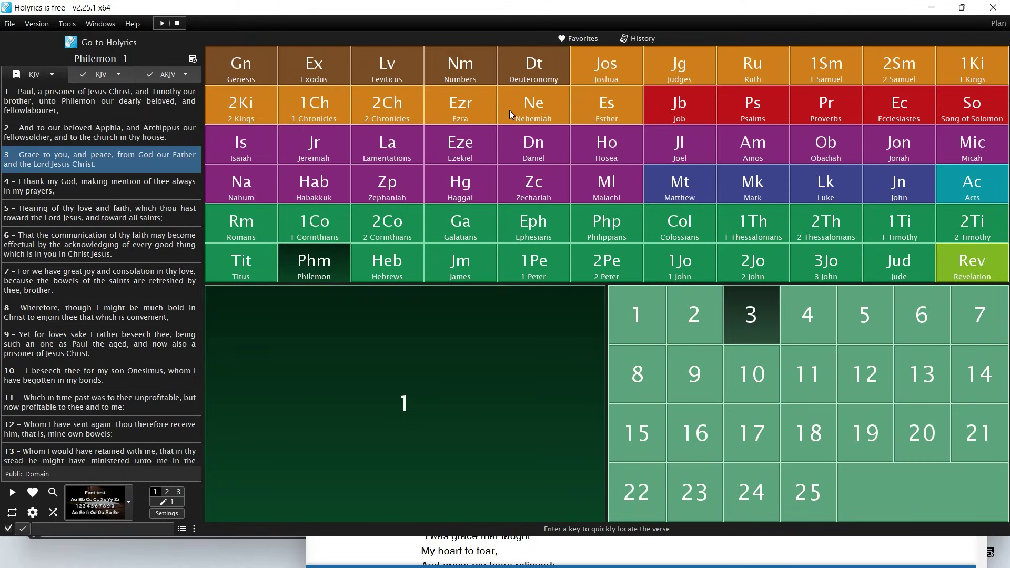
text(ps)
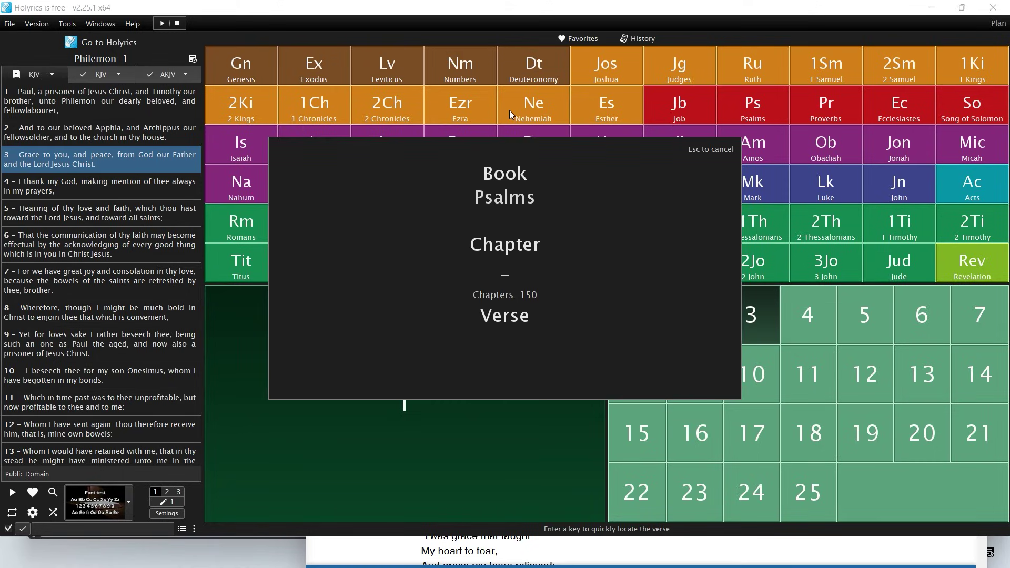
text(12)
- Quick-locate Psalms 12:8, then Proverbs 3:3 by typing 'pr3' and verse 3
key(space)
text(8)
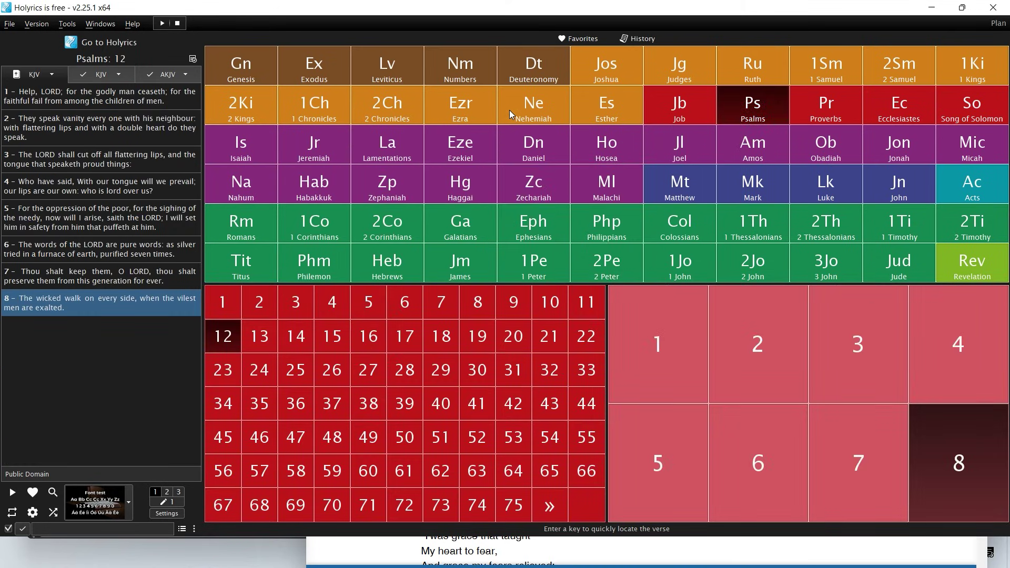
text(pr)
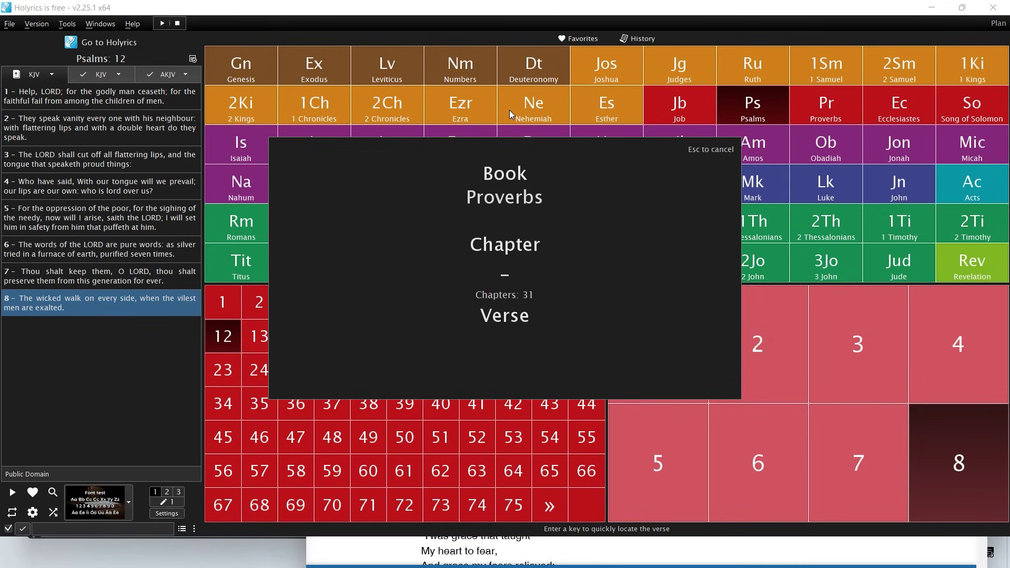
text(3)
key(Return)
text(3)
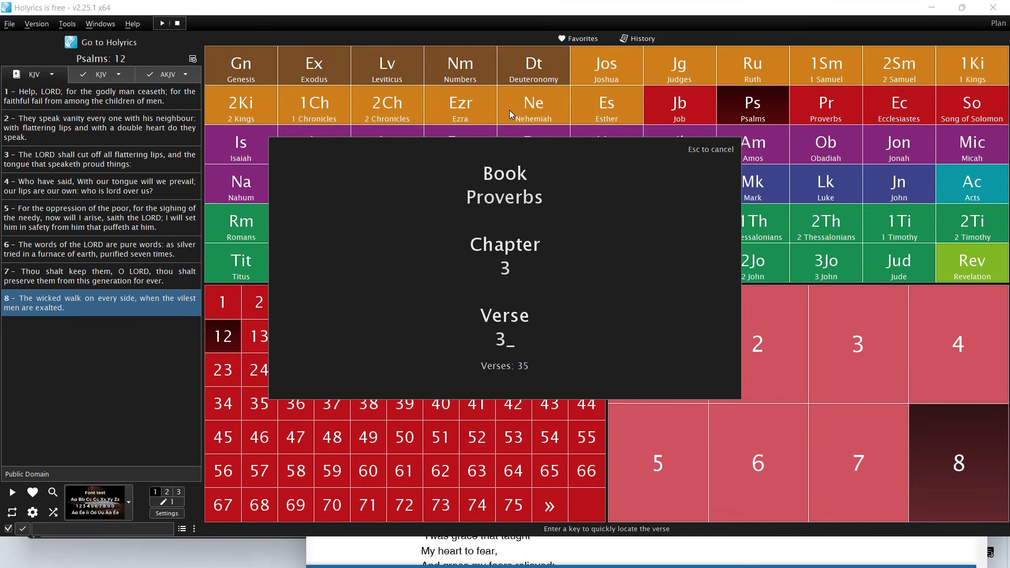
key(Return)
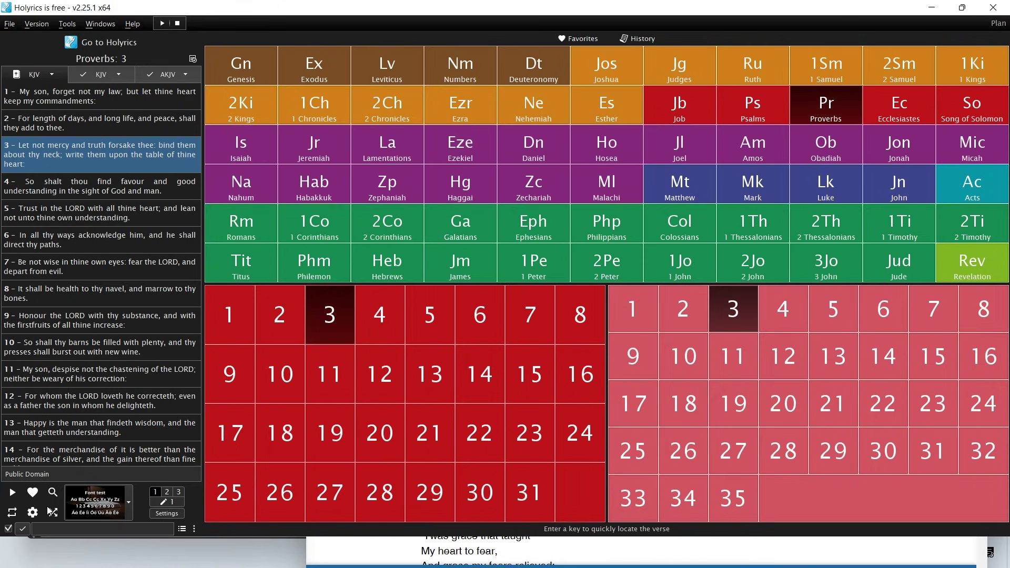
- Use 'Go to Holyrics' to leave Proverbs 3 for the main program window
click(119, 35)
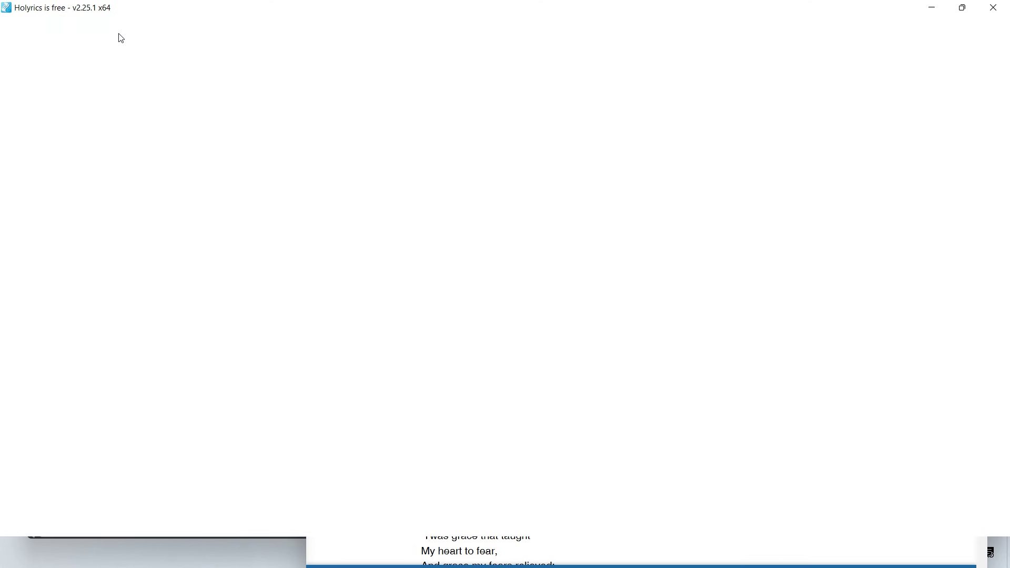